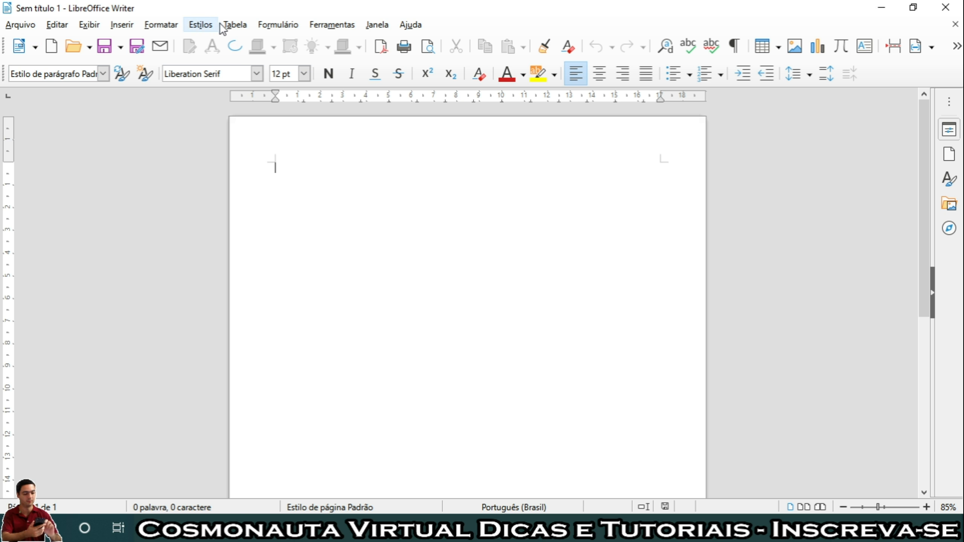
Step: Start inserting a new table and name it Investimentos
click(236, 25)
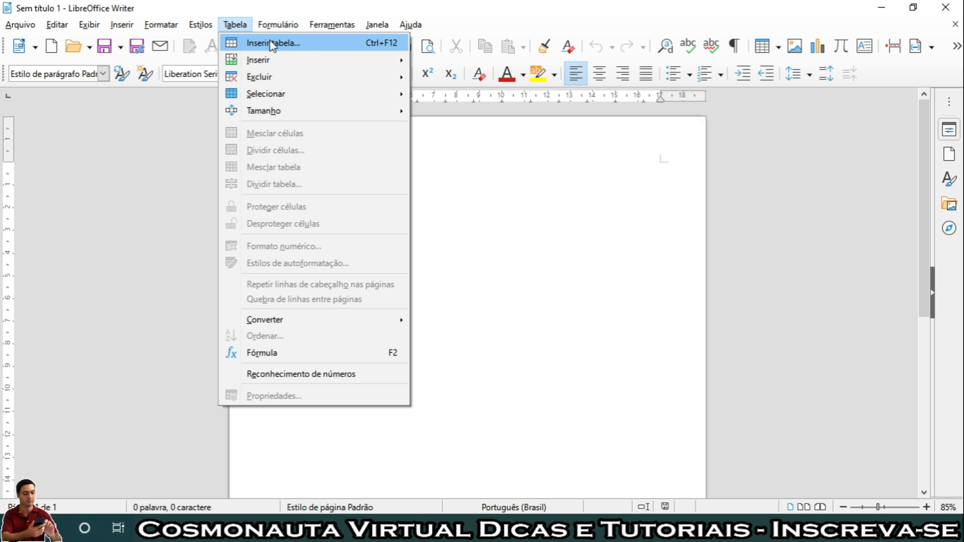
mouse_move(266, 63)
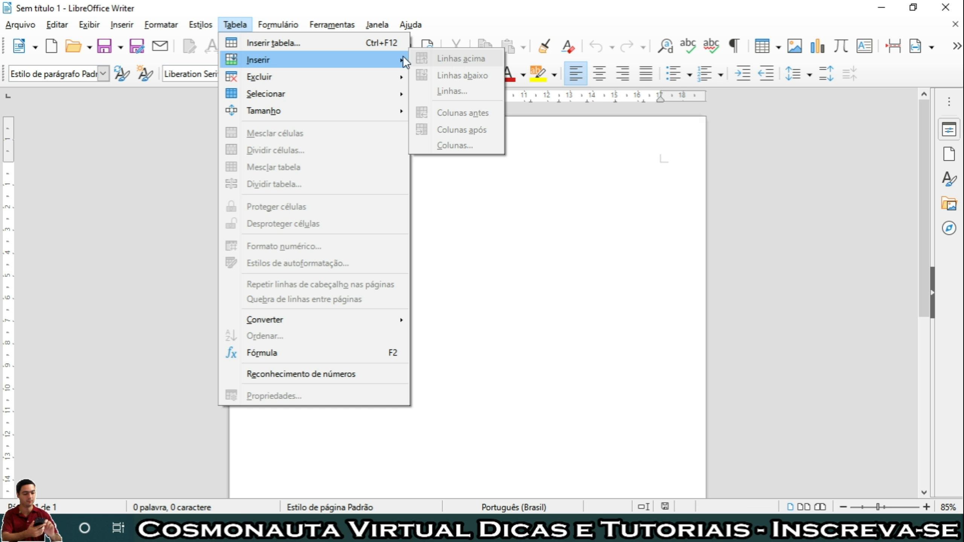
click(256, 46)
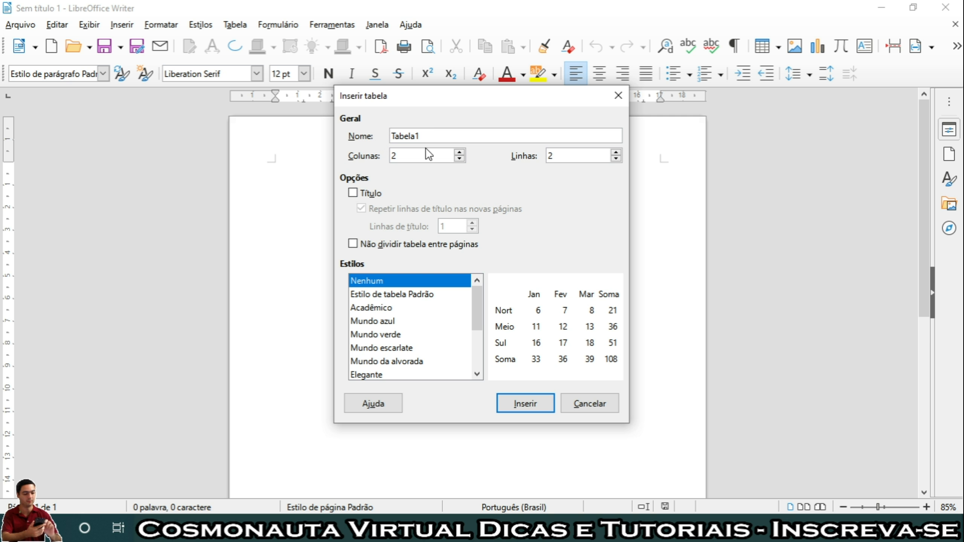
click(426, 135)
key(BackSpace)
key(BackSpace)
key(BackSpace)
key(BackSpace)
key(BackSpace)
key(BackSpace)
text(Investimentos)
Step: Set the new table's size to 4 columns and 20 rows
click(463, 159)
click(464, 151)
text(4)
click(615, 153)
click(616, 153)
click(616, 152)
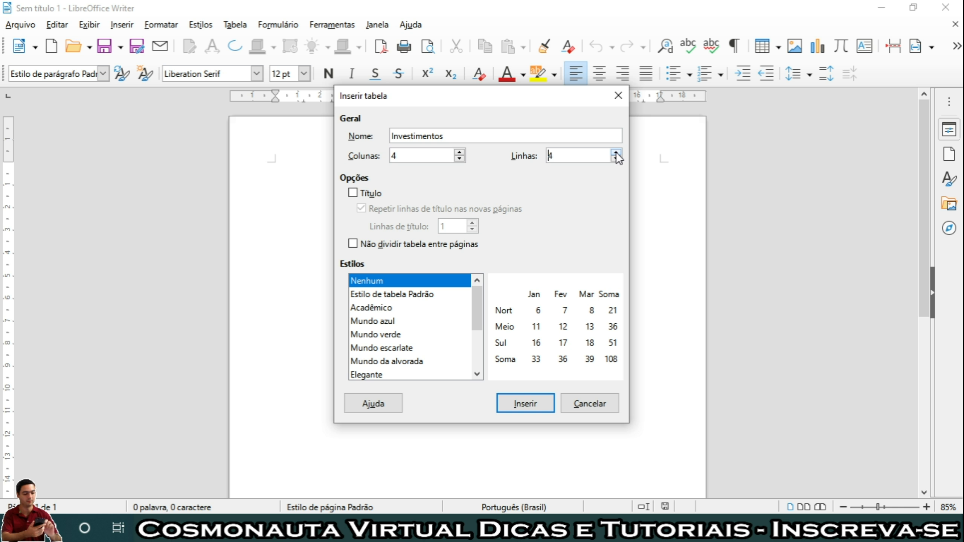
click(616, 152)
click(615, 153)
click(616, 153)
click(564, 156)
key(BackSpace)
text(20)
Step: Preview table styles such as Financeiras and Elegante, and return the style selection to Nenhum
scroll(364, 323, down, 2)
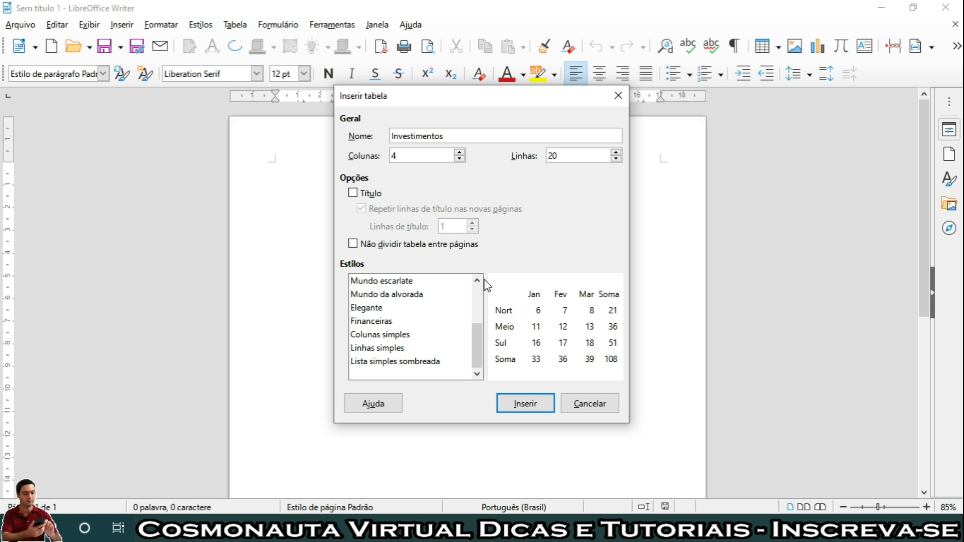
click(382, 322)
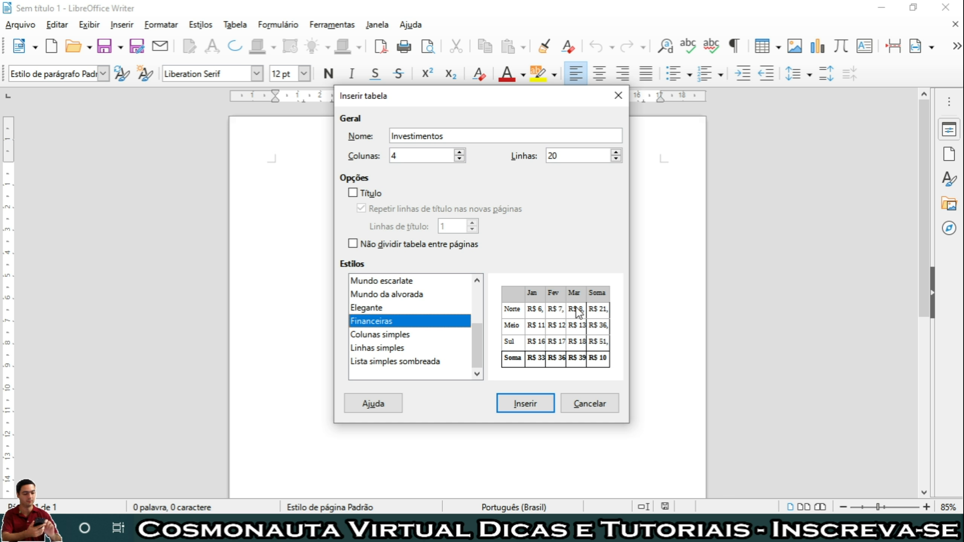
click(415, 335)
click(395, 309)
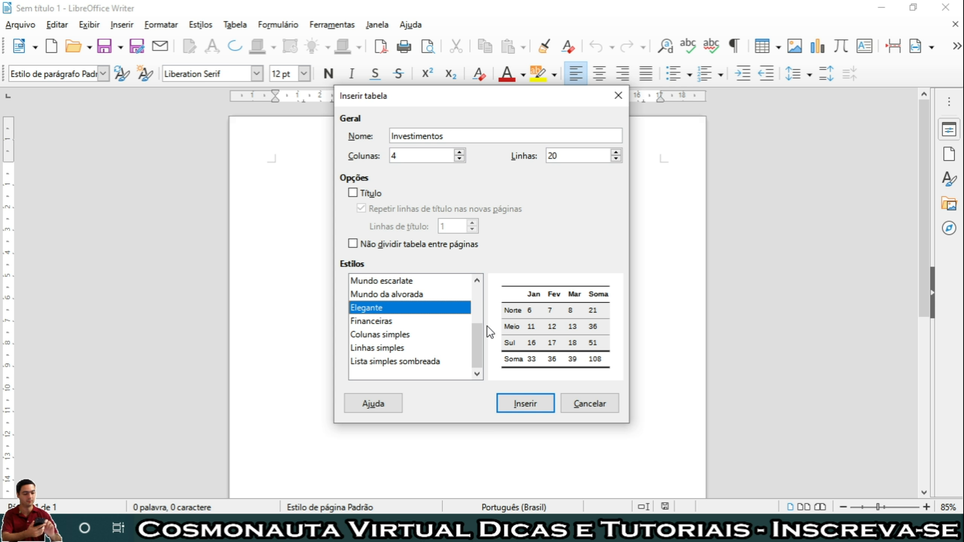
scroll(426, 316, up, 2)
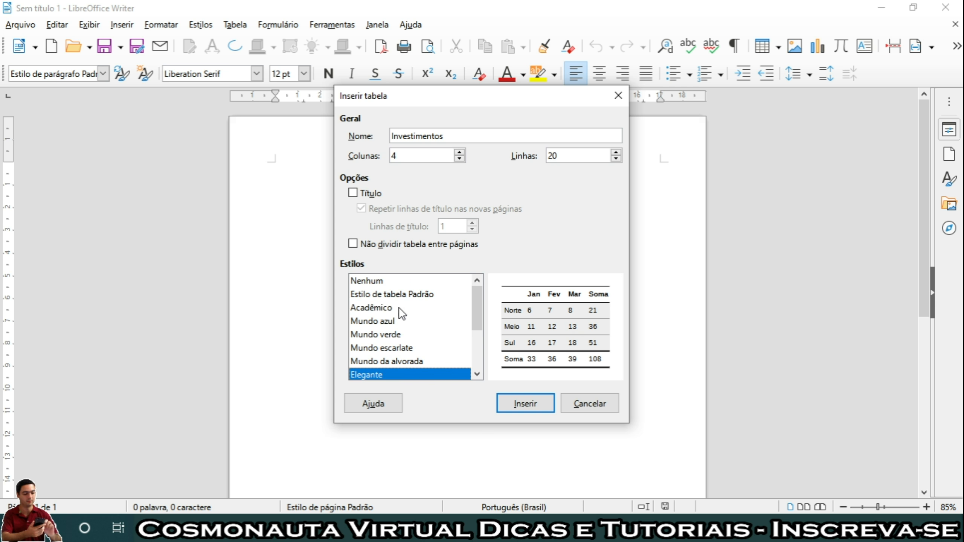
click(391, 297)
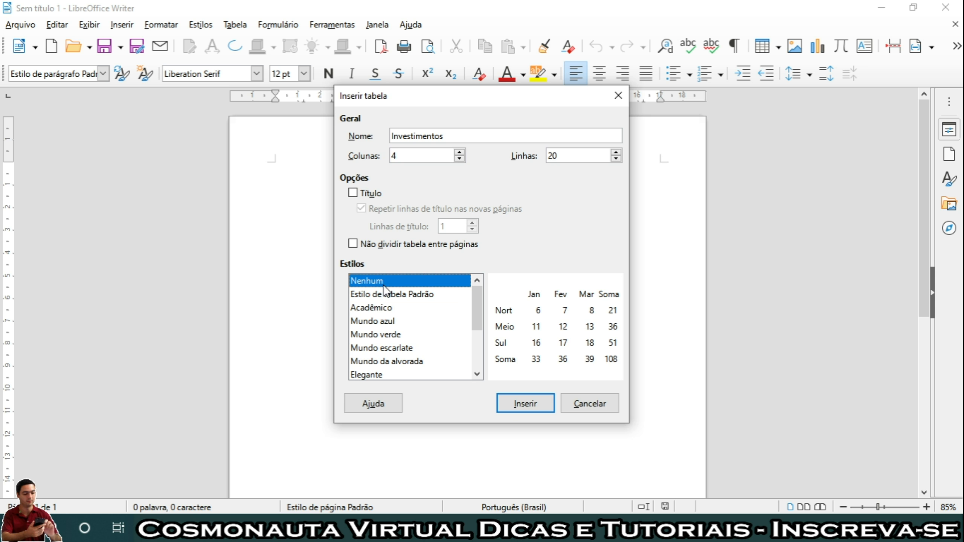
click(384, 286)
Step: Leave the Título option off and insert the table into the document
click(354, 194)
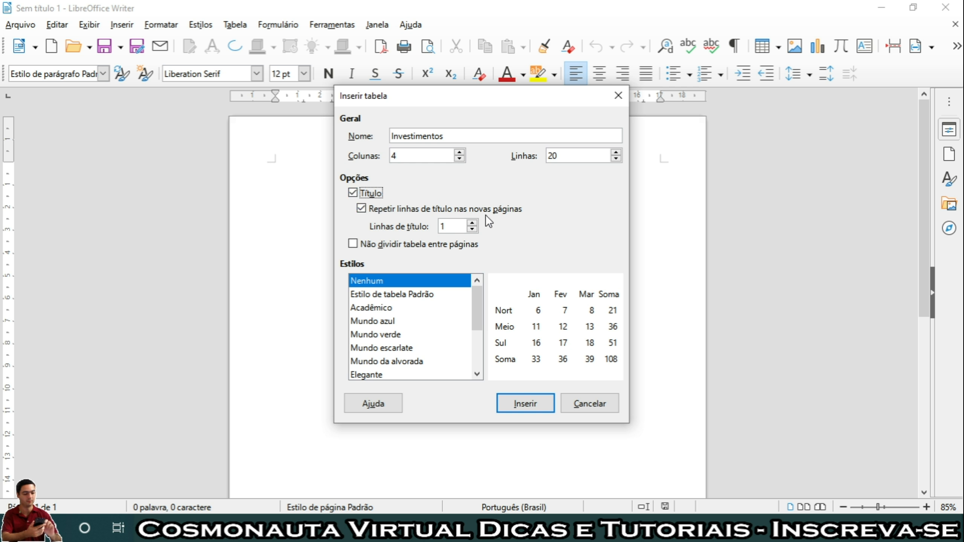
click(354, 194)
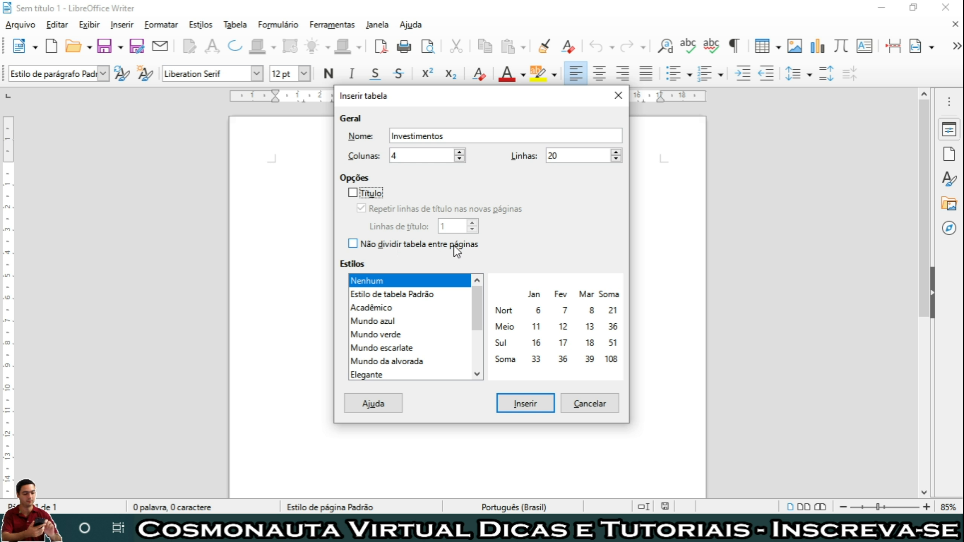
click(520, 405)
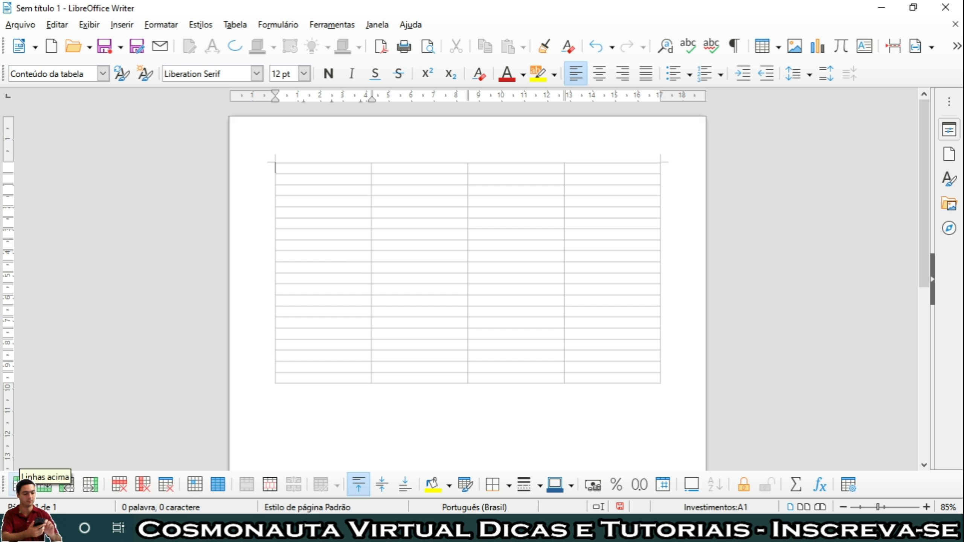
Step: Insert three rows above and five rows below the current row of the Investimentos table
click(45, 484)
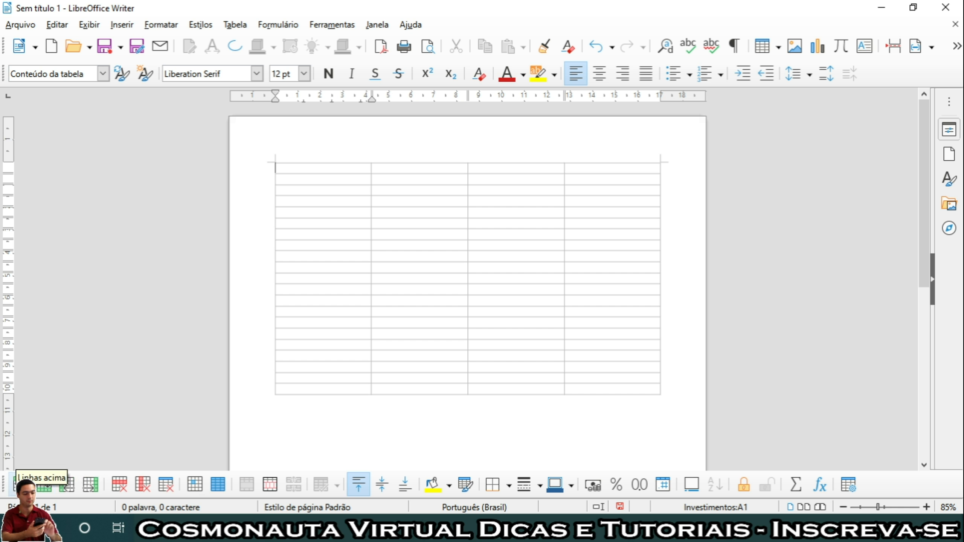
click(21, 485)
double_click(20, 485)
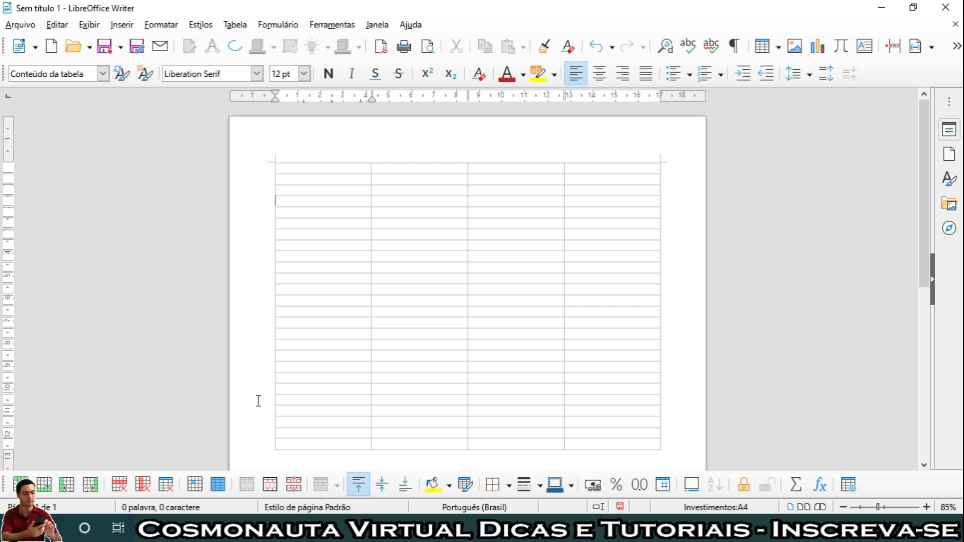
click(50, 485)
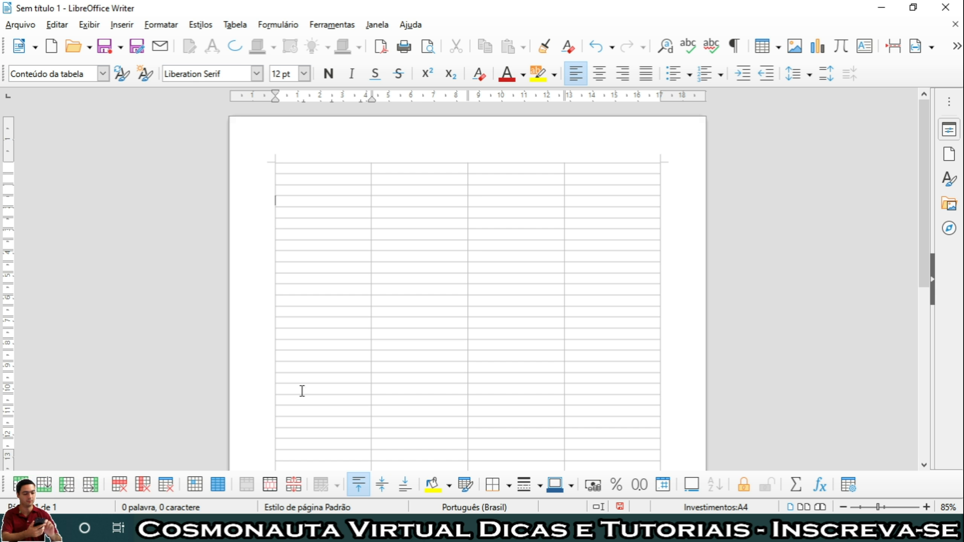
Step: Delete row 17 of the table, and also delete rows 14 to 16
drag(922, 205, 925, 214)
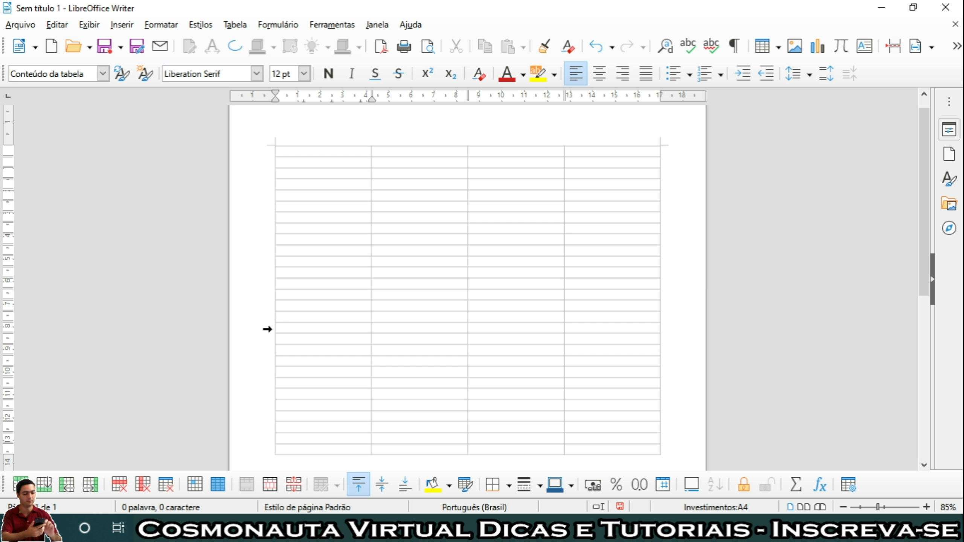
click(267, 329)
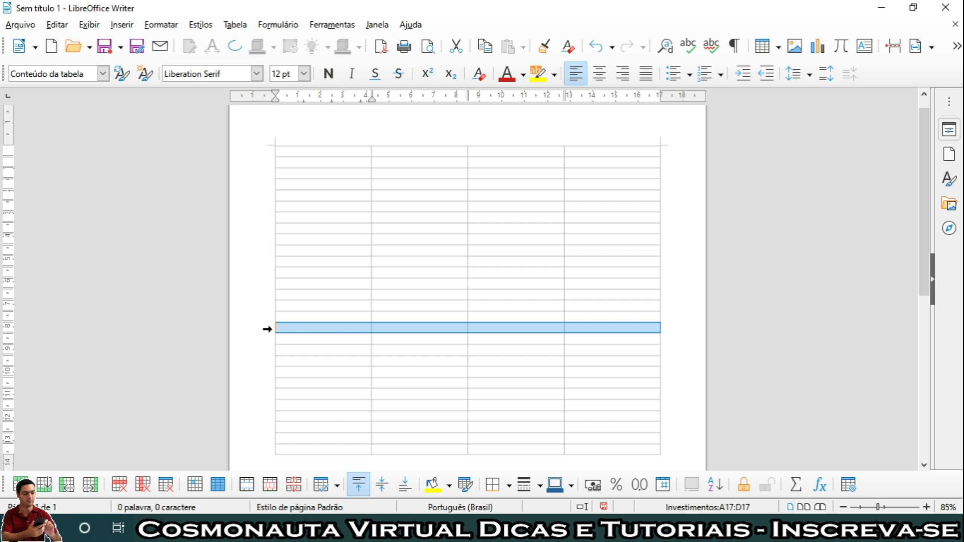
click(121, 489)
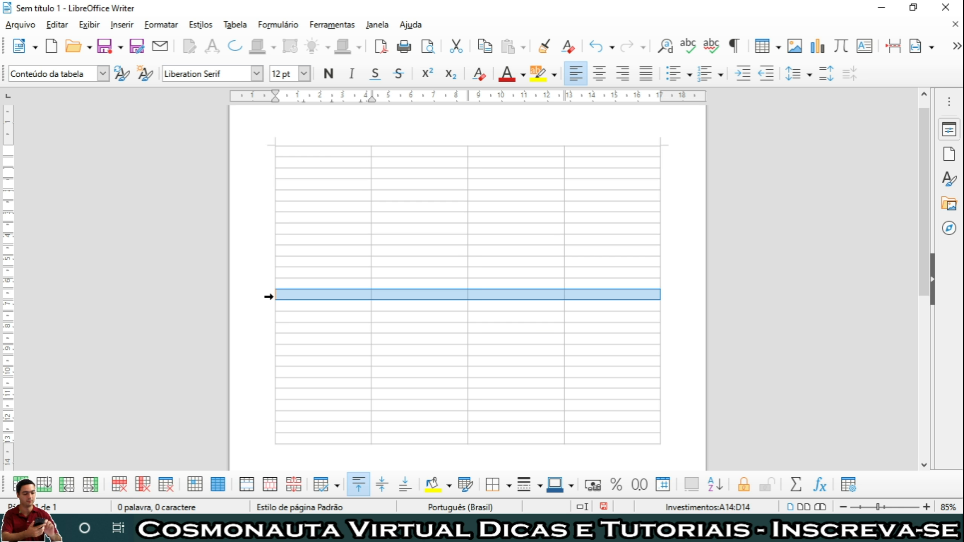
drag(269, 297, 265, 318)
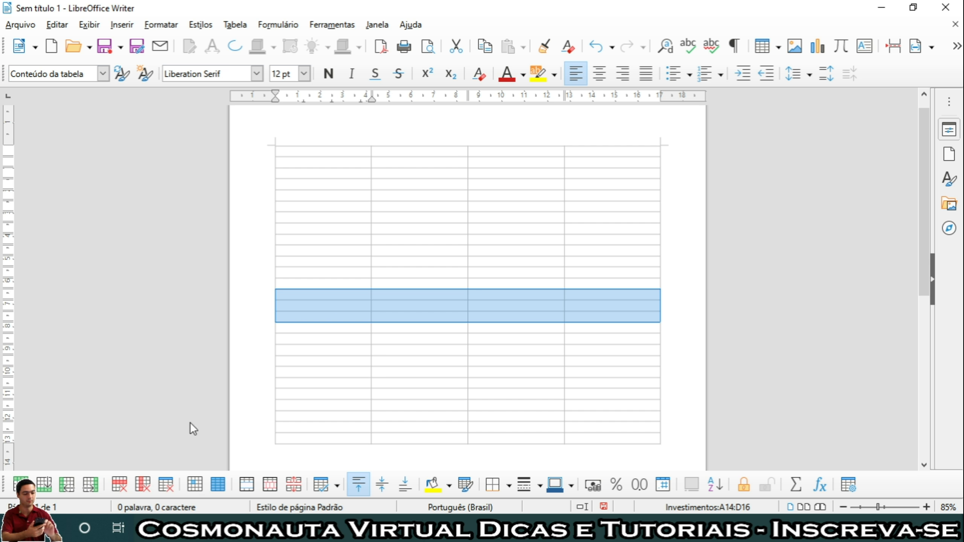
click(121, 486)
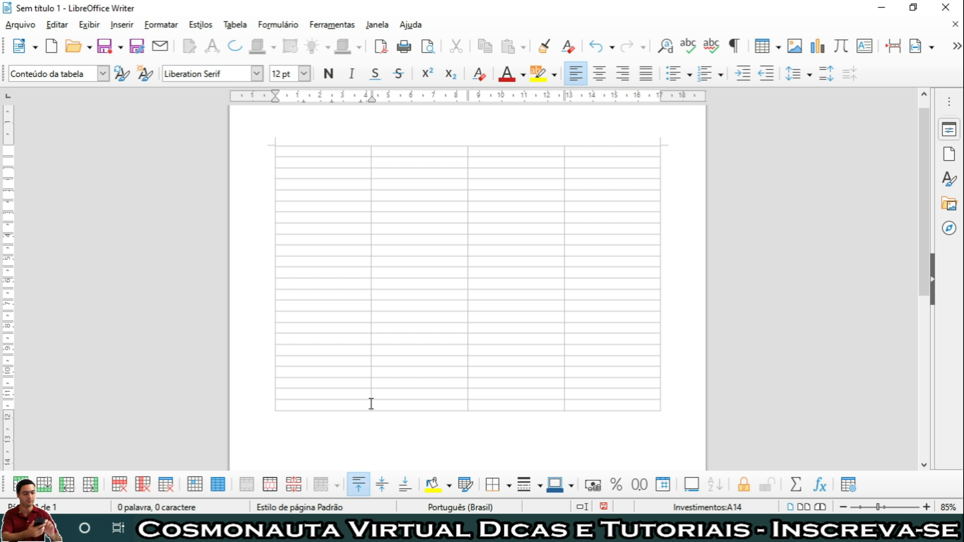
Step: Delete the table's first column and undo that deletion
click(371, 137)
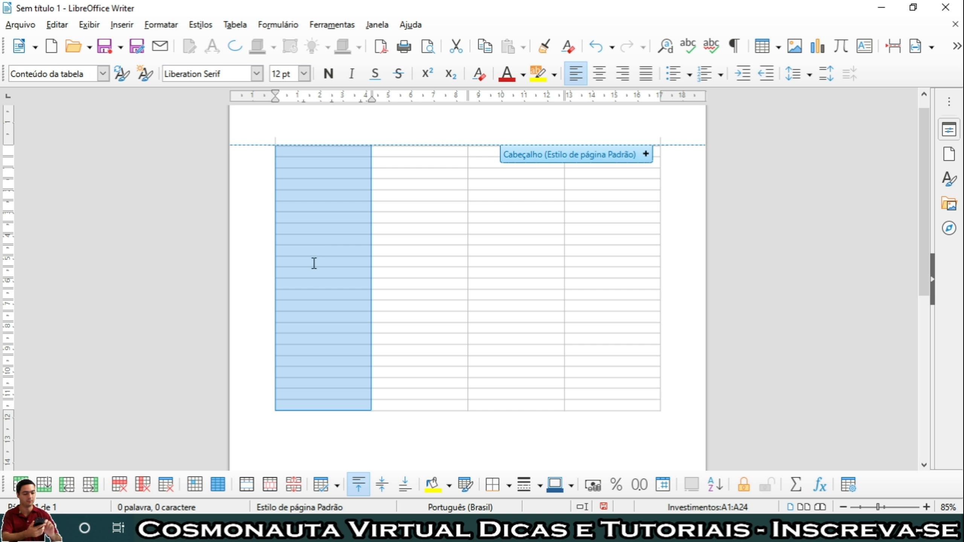
click(143, 485)
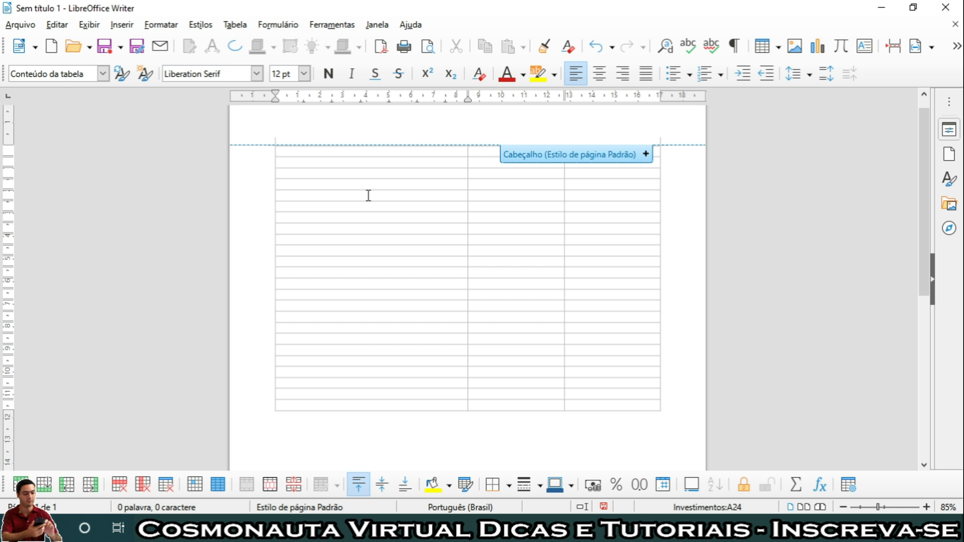
key(ctrl+z)
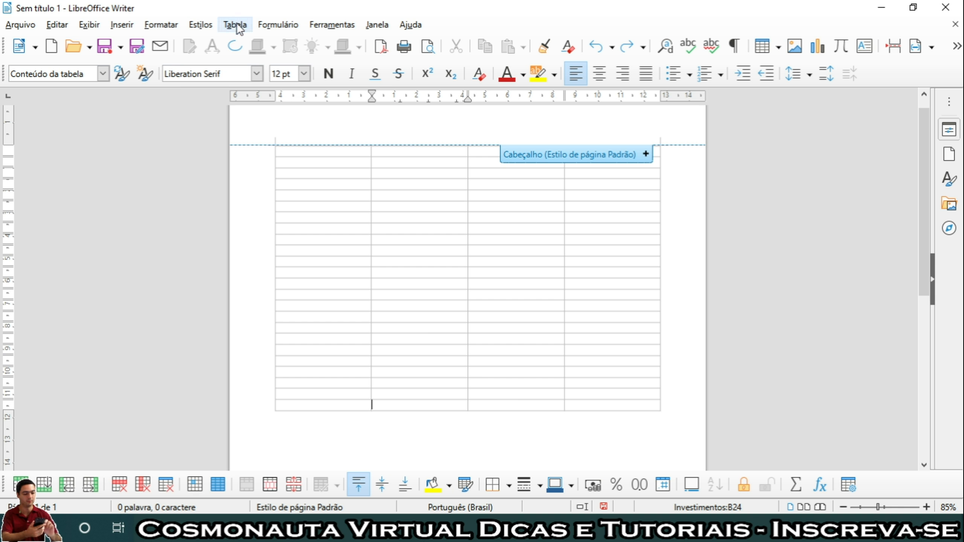
Step: Select the whole table and set the height of all its rows to 0,60 cm
click(268, 150)
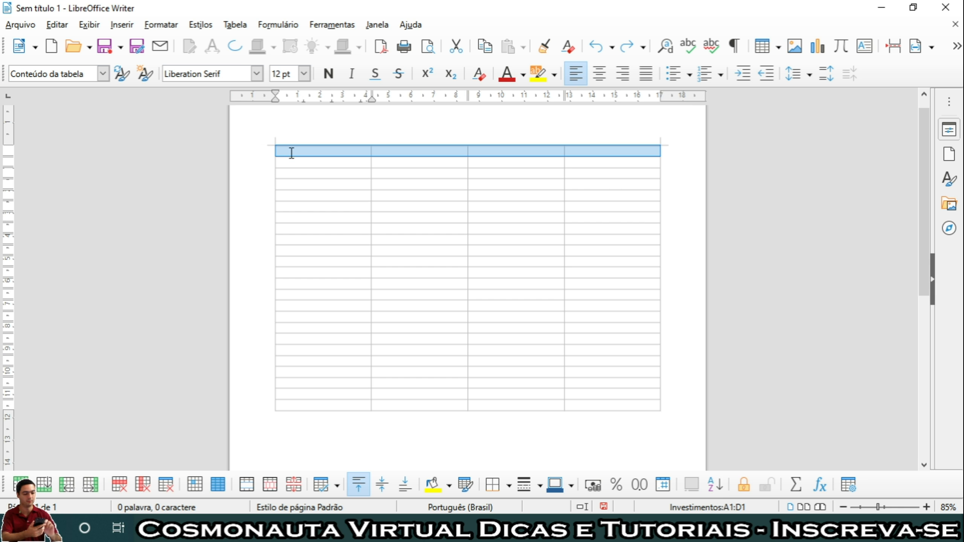
shift+click(531, 406)
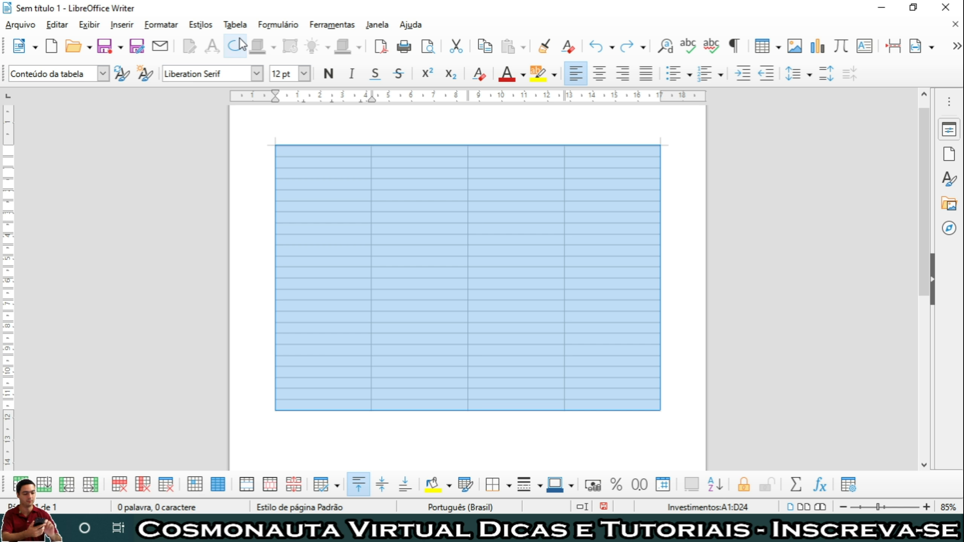
click(236, 25)
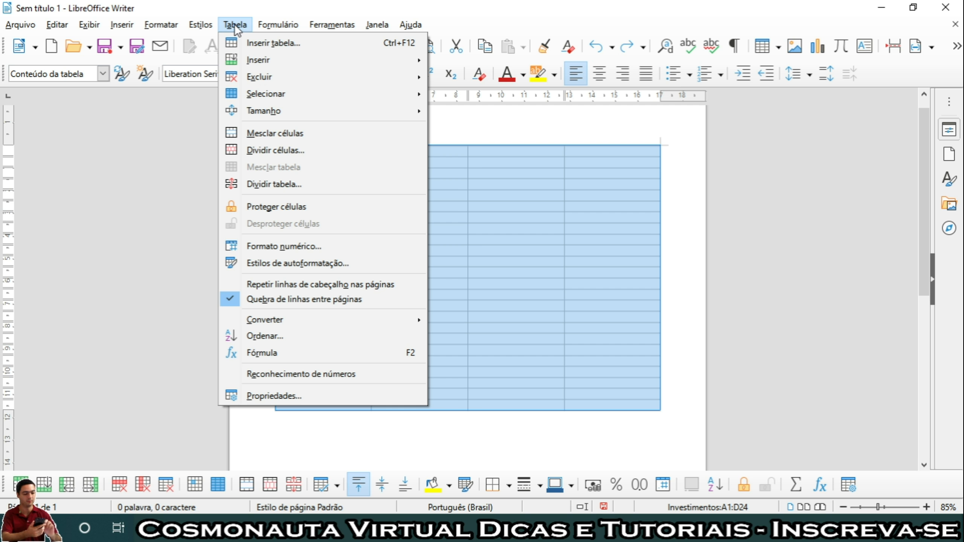
mouse_move(290, 113)
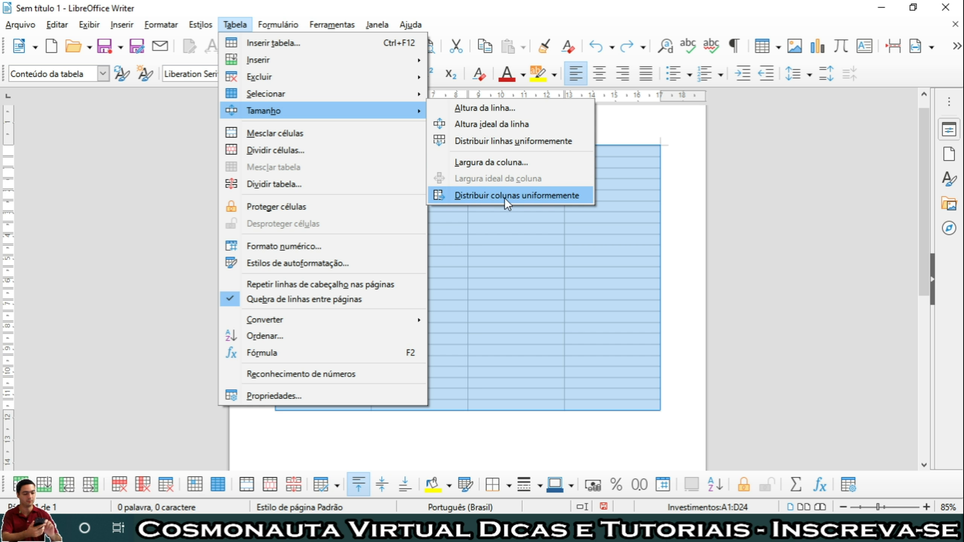
click(468, 107)
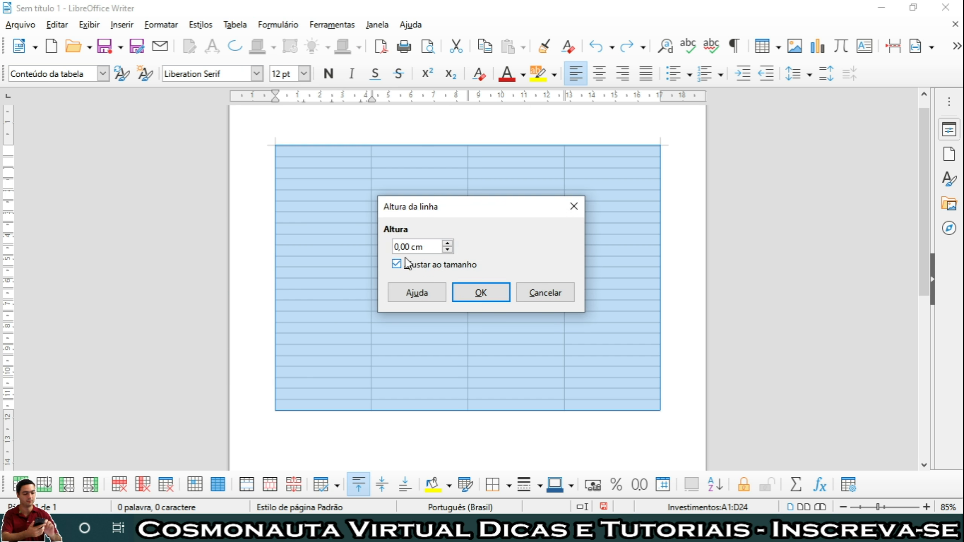
click(448, 244)
click(447, 243)
click(448, 244)
click(447, 244)
click(448, 244)
click(447, 244)
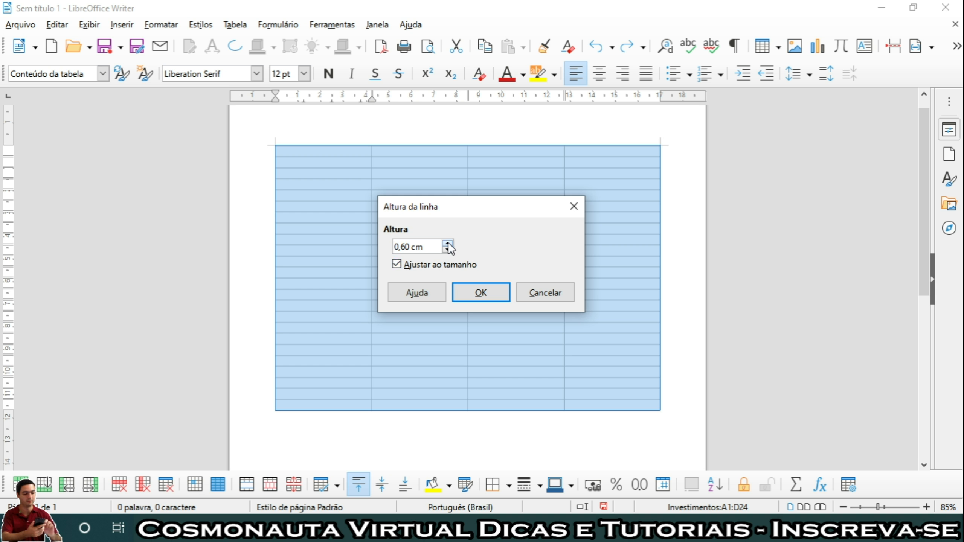
click(482, 293)
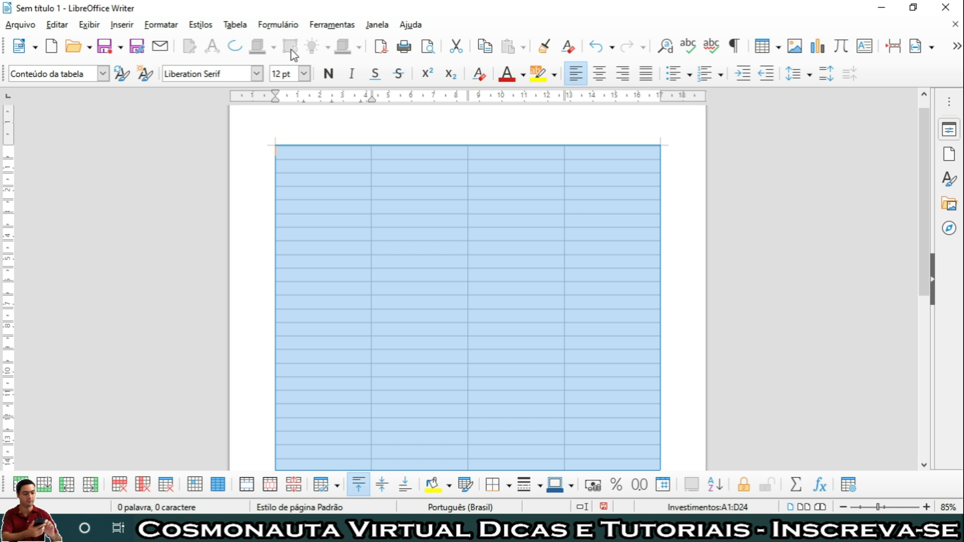
Step: Increase the row height of the whole selected table further
click(236, 25)
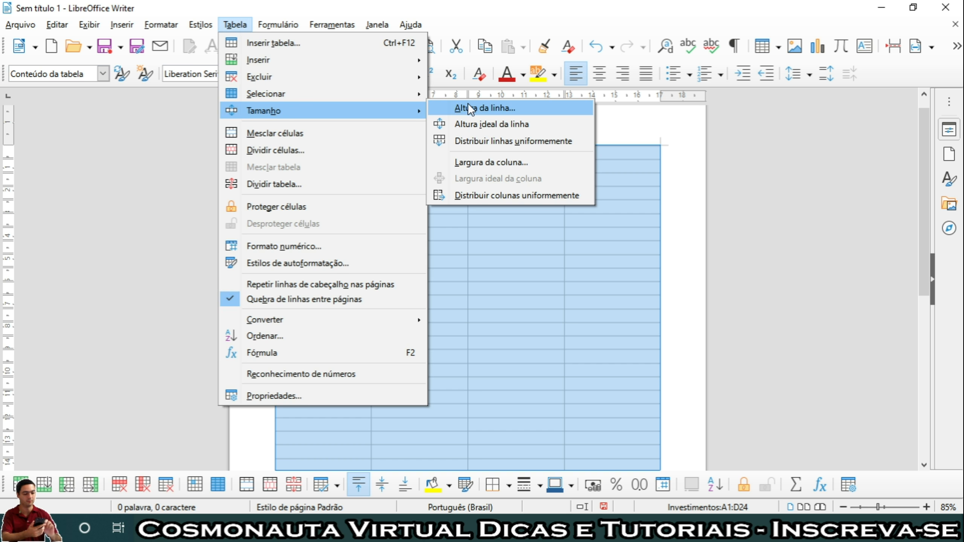
click(470, 110)
click(447, 244)
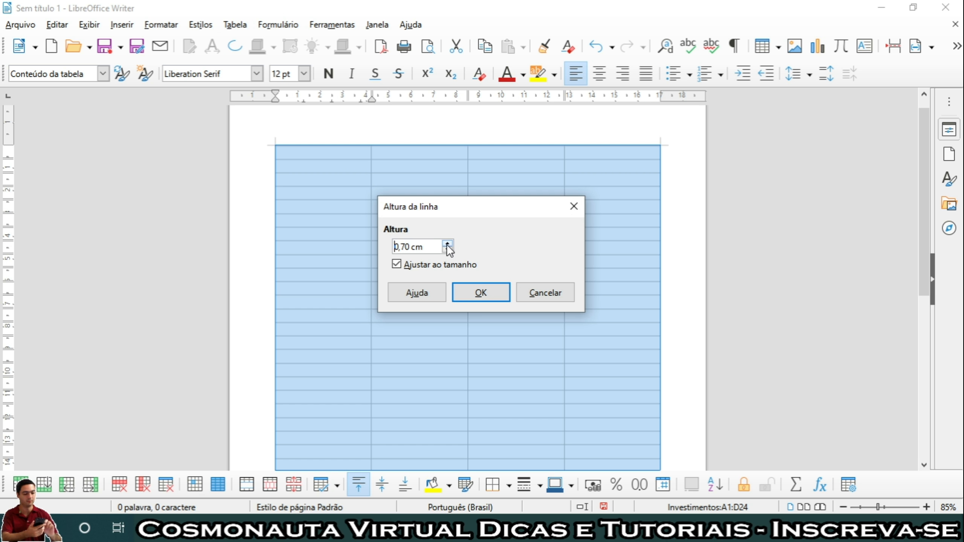
click(481, 291)
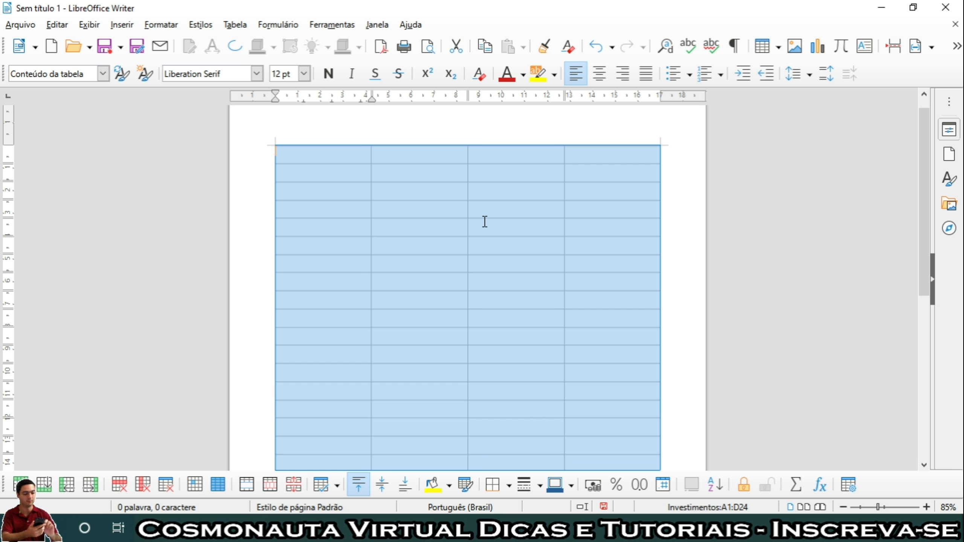
Step: Reduce the width of the table's first column to 3,40 cm
click(233, 23)
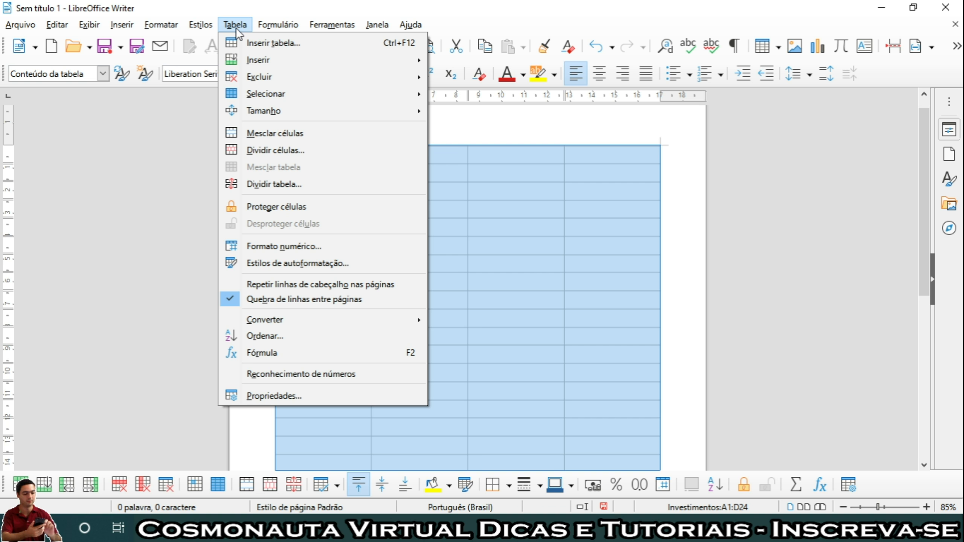
mouse_move(297, 114)
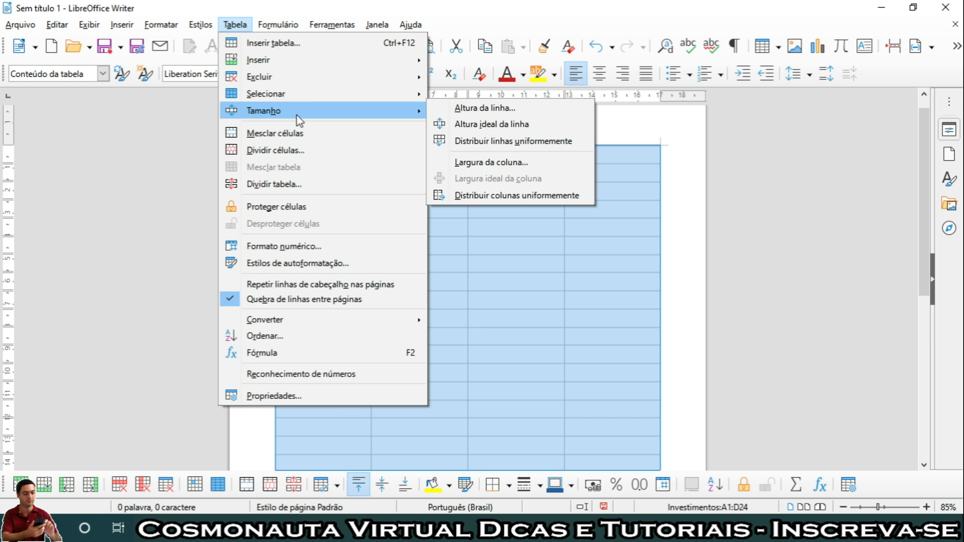
click(468, 160)
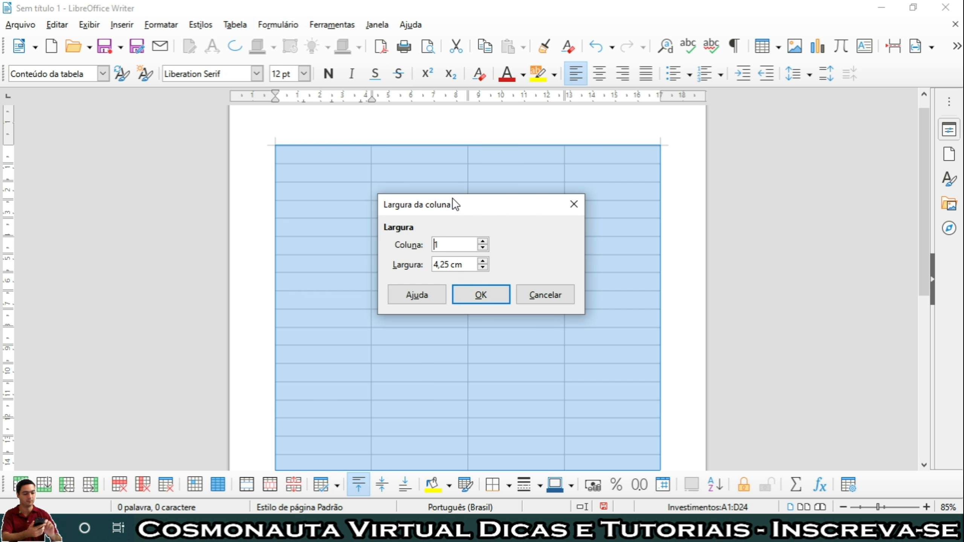
drag(444, 205, 507, 184)
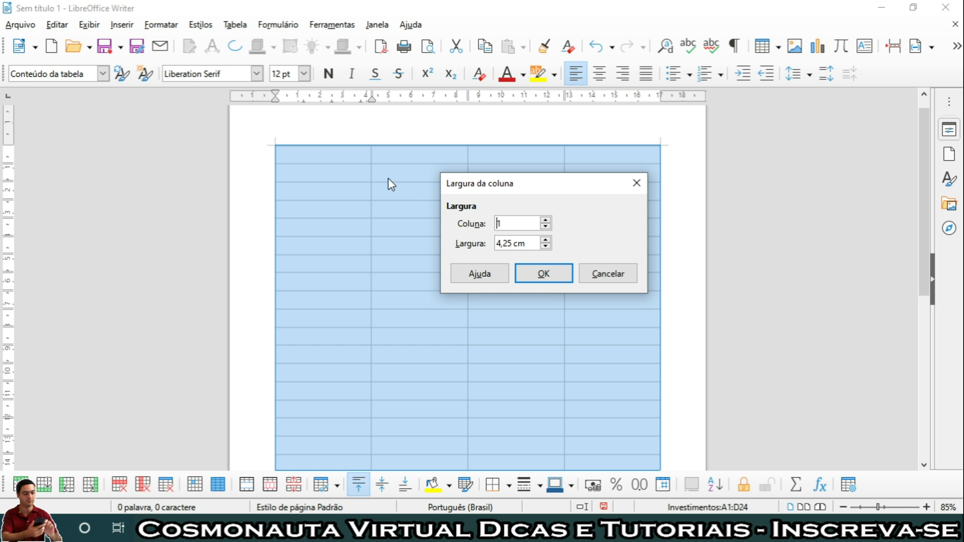
click(546, 247)
click(544, 274)
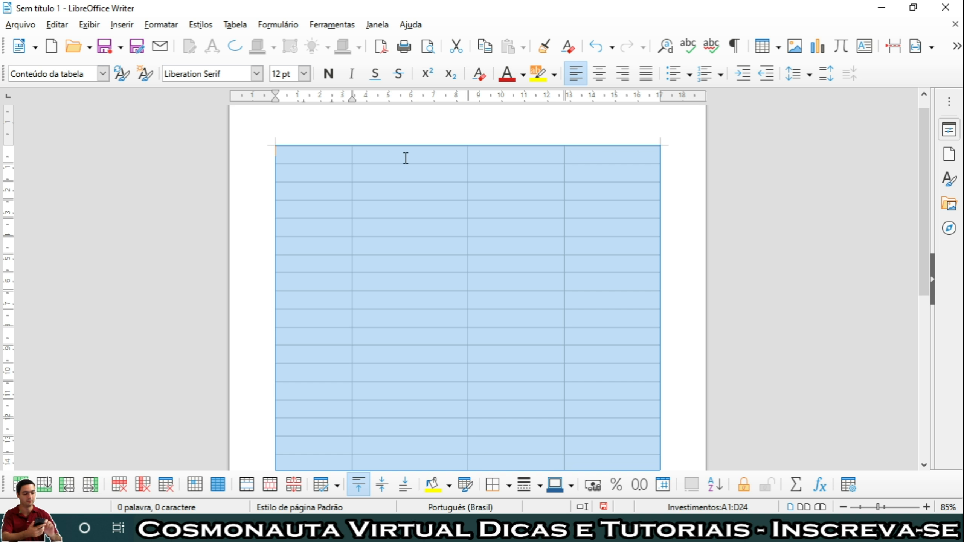
Step: Reduce the width of the table's second column through the column width settings
click(233, 24)
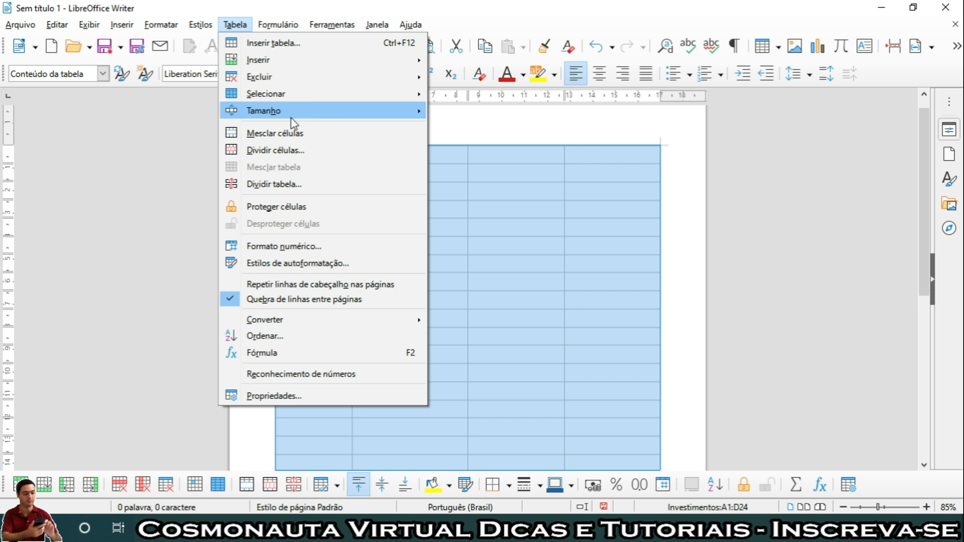
mouse_move(288, 115)
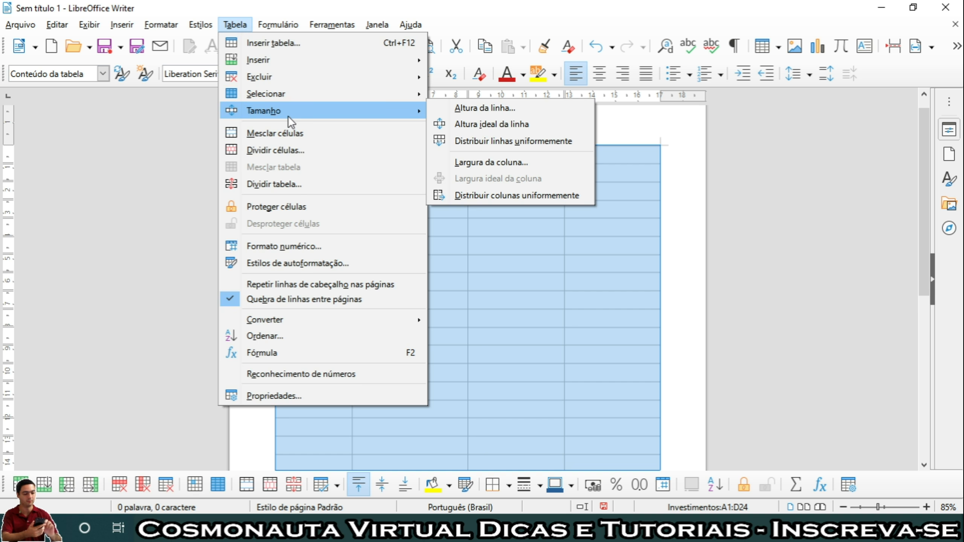
click(473, 165)
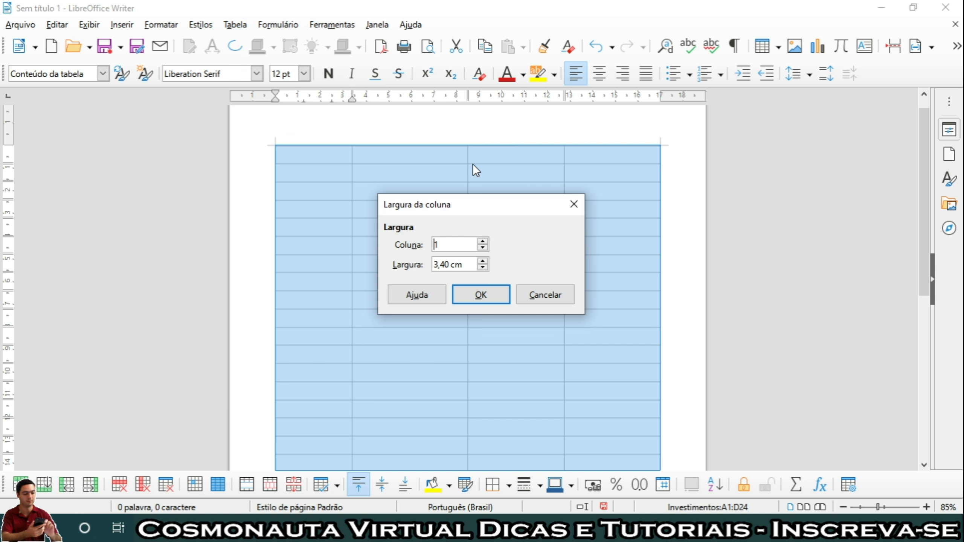
click(482, 242)
click(487, 267)
click(486, 266)
click(487, 266)
click(487, 267)
click(487, 267)
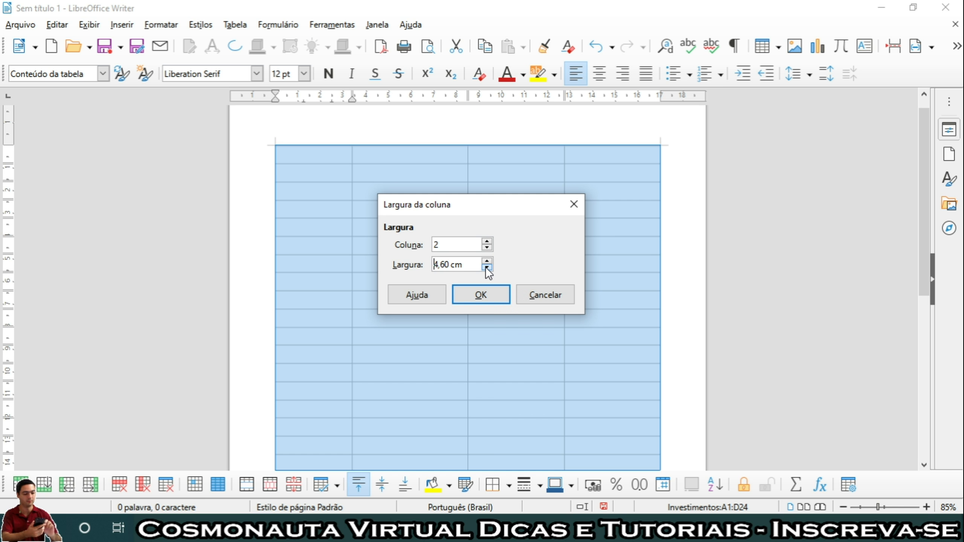
click(487, 267)
click(487, 266)
click(487, 267)
click(487, 267)
click(487, 267)
click(487, 267)
click(487, 267)
click(487, 267)
click(487, 267)
click(487, 295)
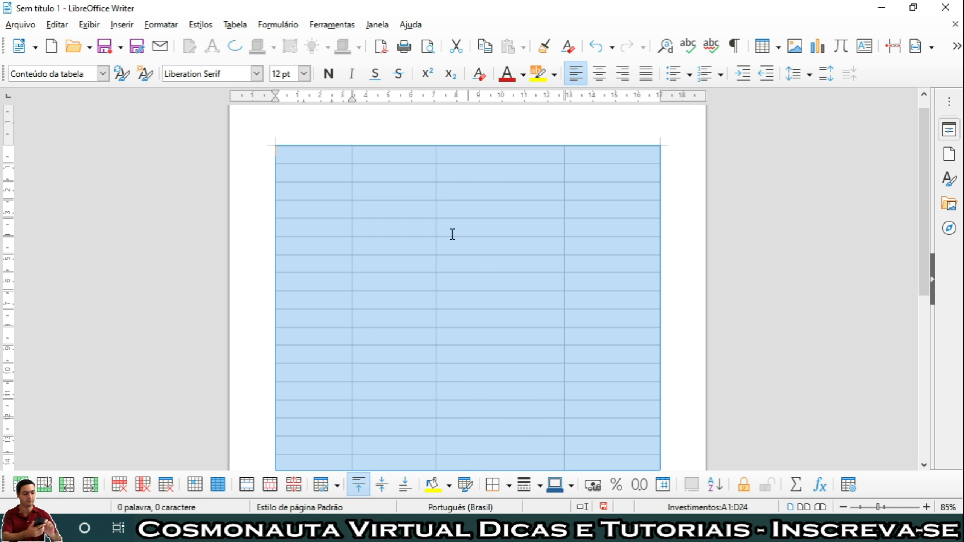
Step: Select only the table's first column and examine the column number and width options in its column width settings
click(263, 151)
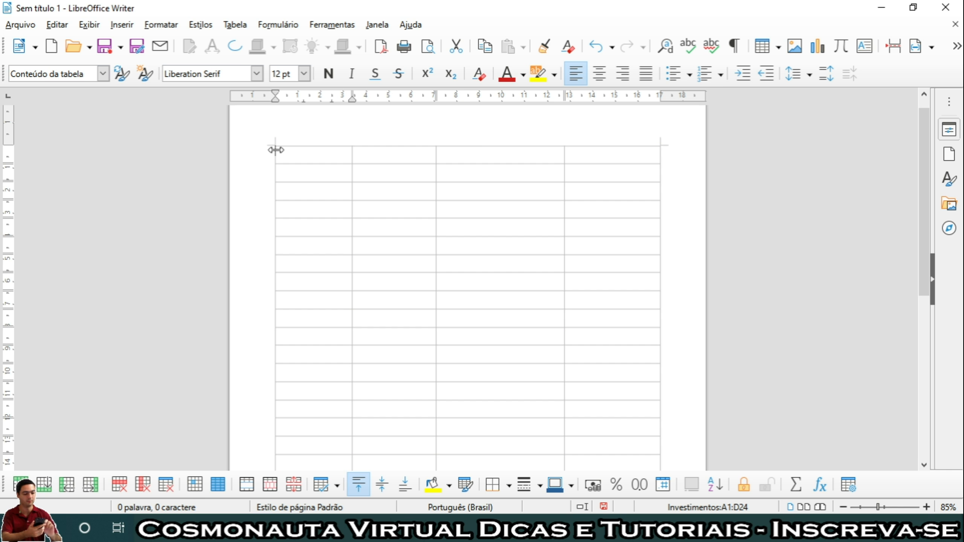
click(347, 136)
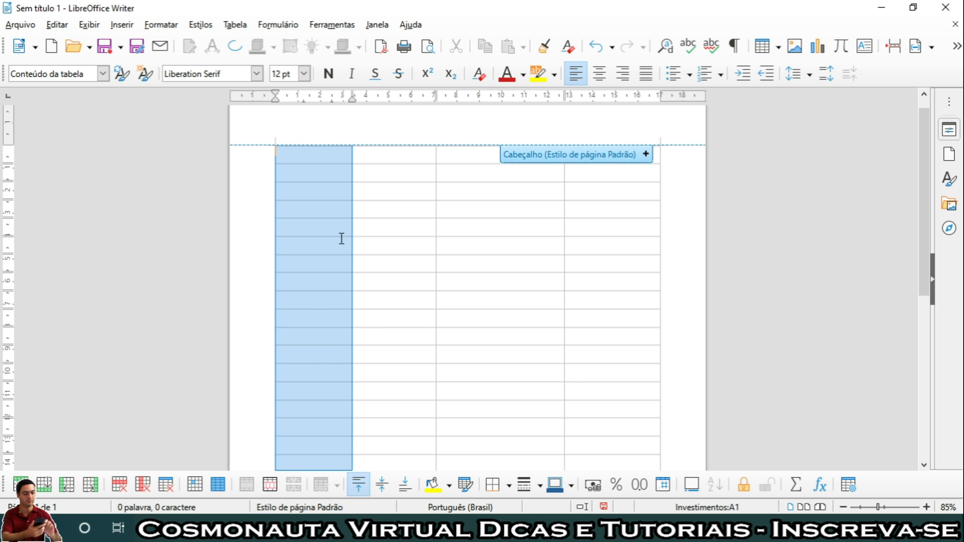
click(242, 25)
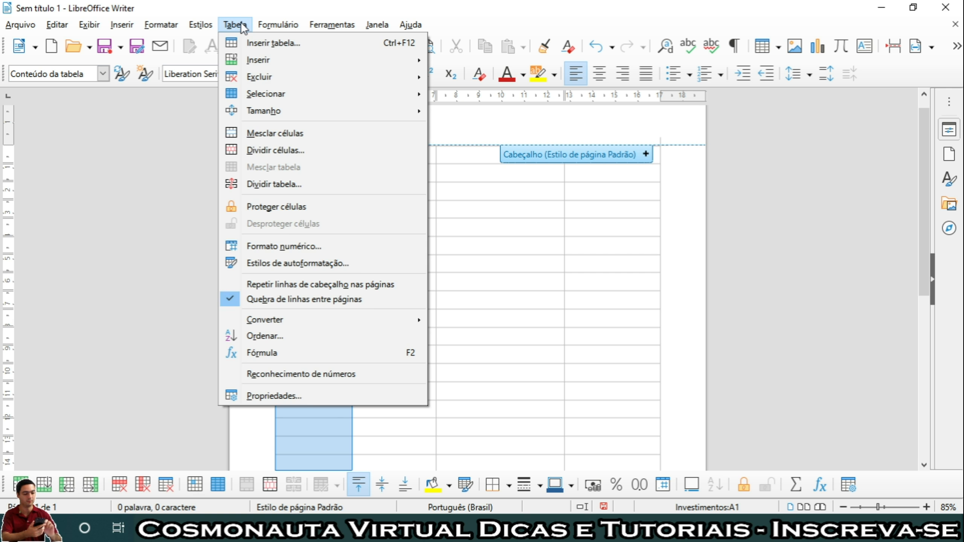
mouse_move(280, 112)
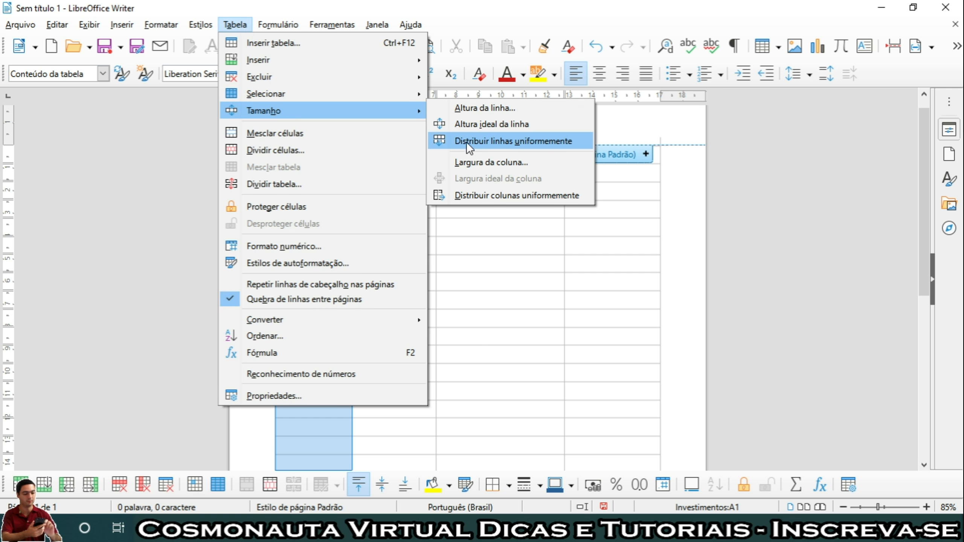
click(470, 163)
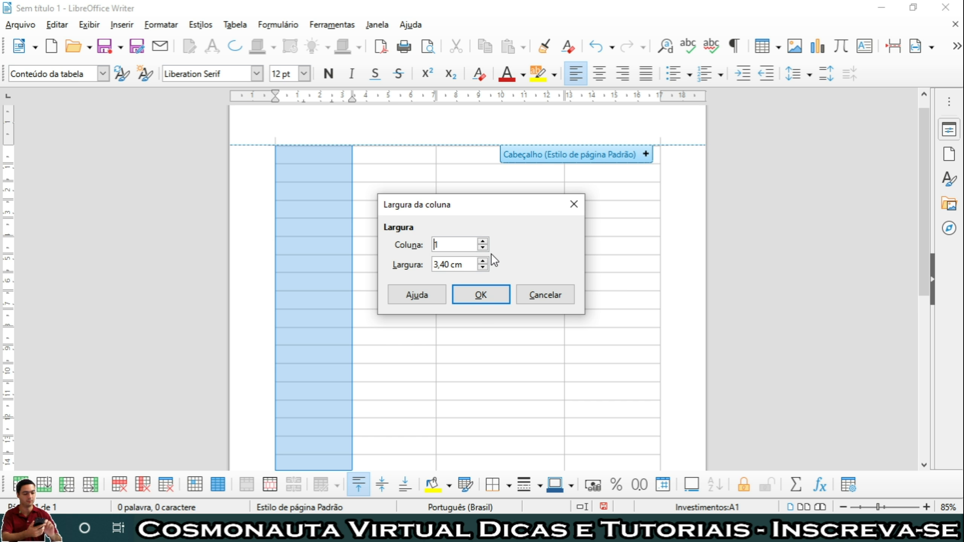
click(483, 241)
click(482, 247)
key(Return)
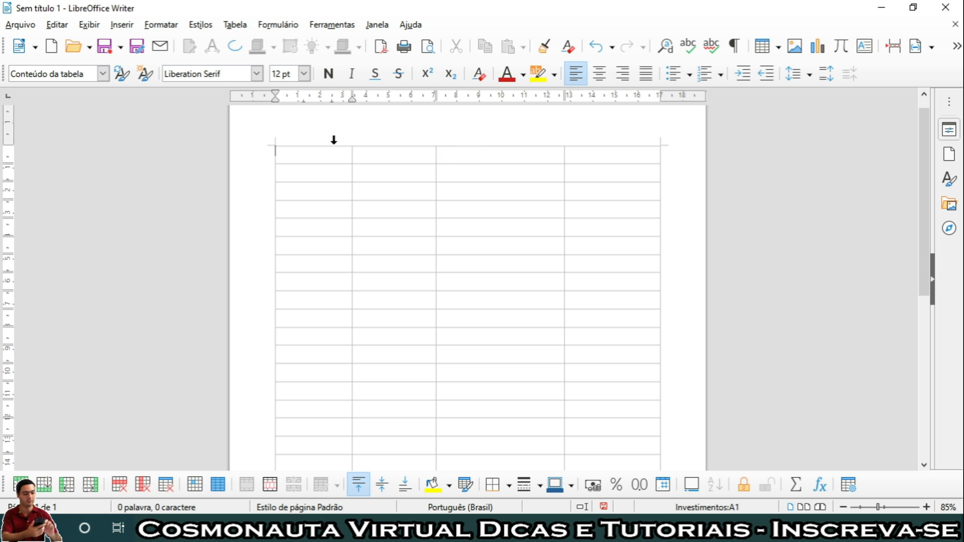
Step: Merge all the cells of the table's first row into one cell
click(267, 154)
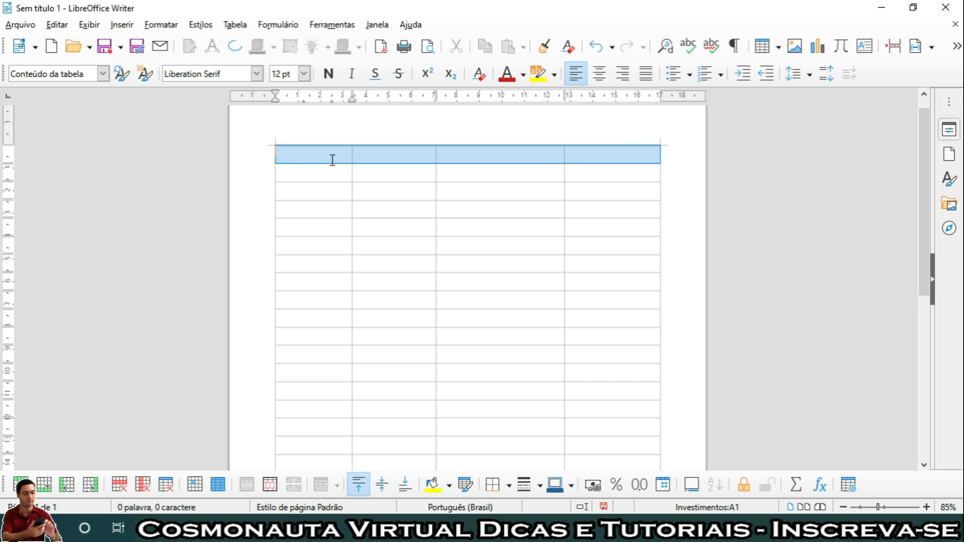
click(243, 26)
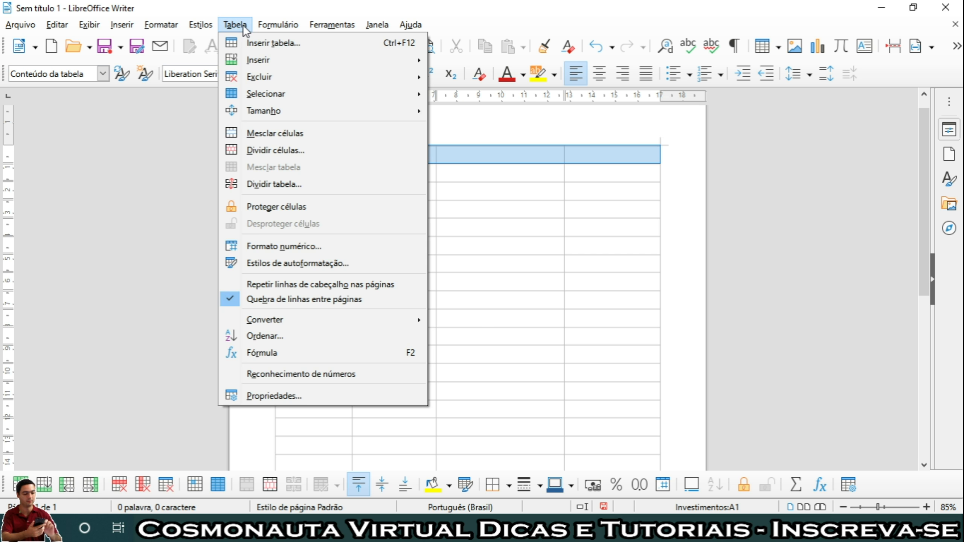
click(302, 134)
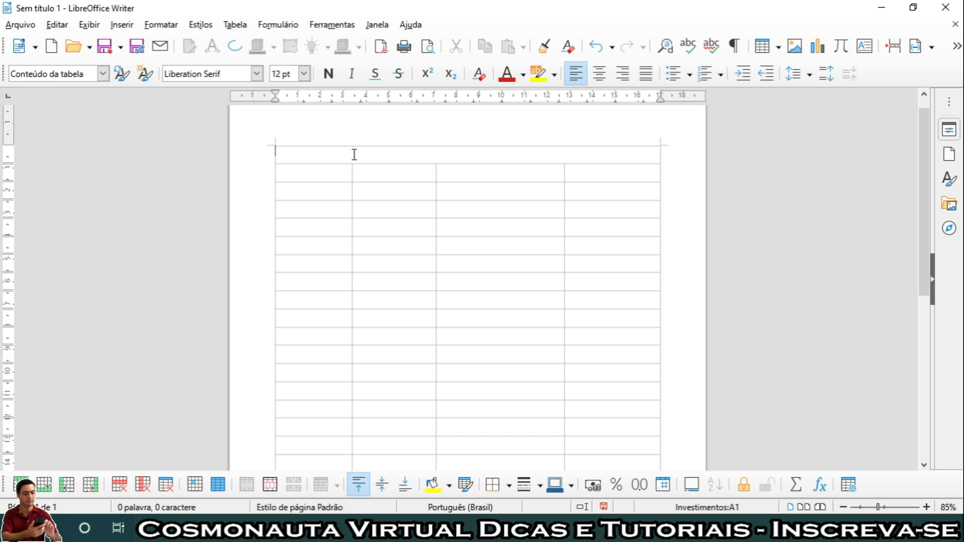
Step: Fill the merged first row with a light gold background colour
click(266, 154)
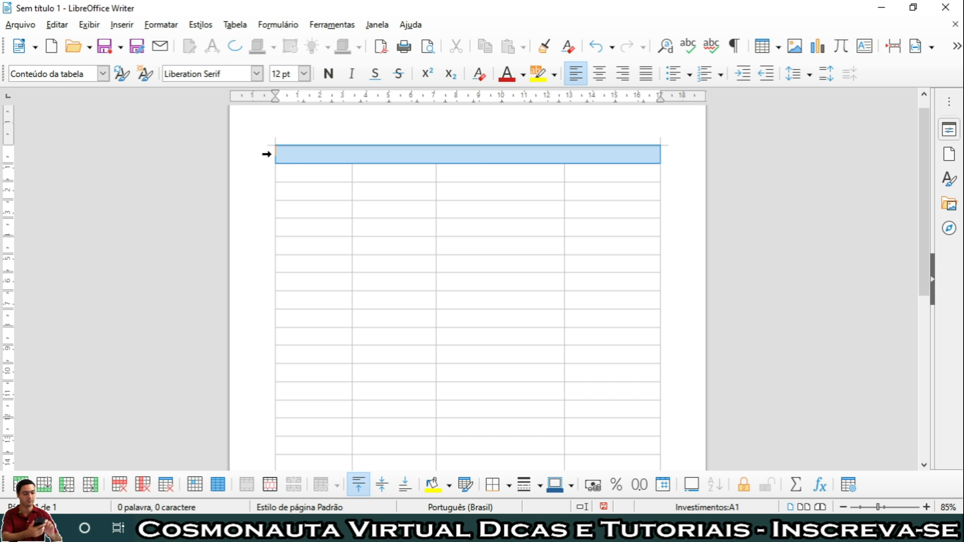
click(449, 488)
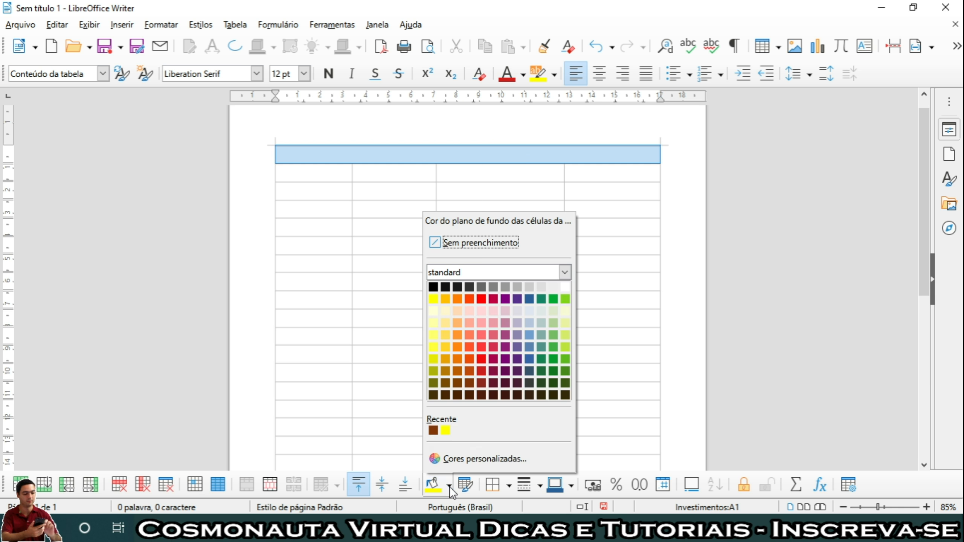
click(446, 335)
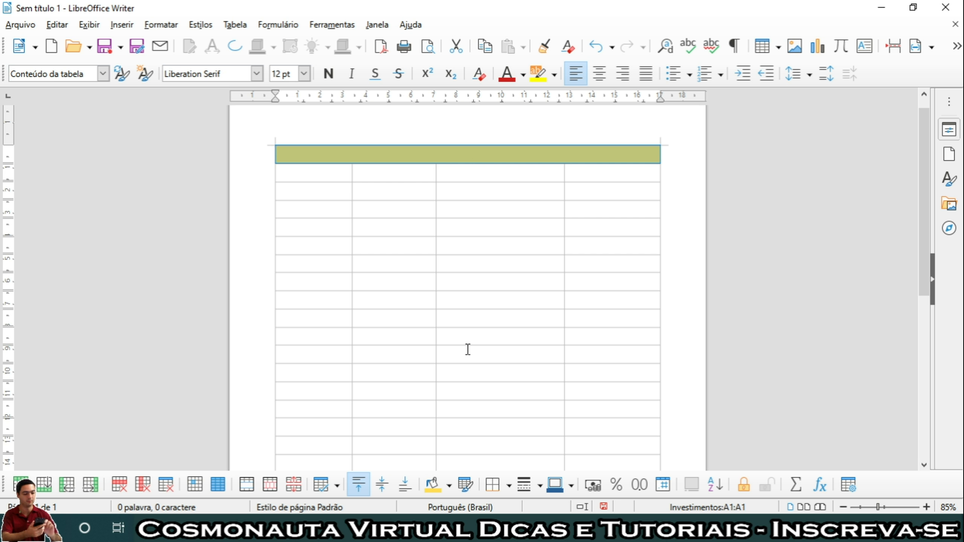
Step: Enter the sample text fafafafafafafa in the merged first row and centre it horizontally, trying right alignment as well
click(375, 153)
text(fafafafafafafa)
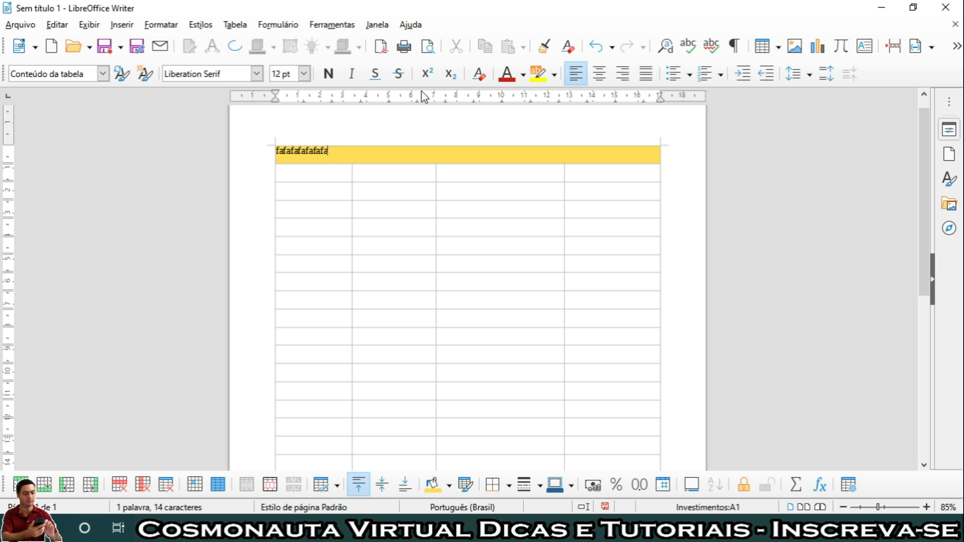
click(602, 78)
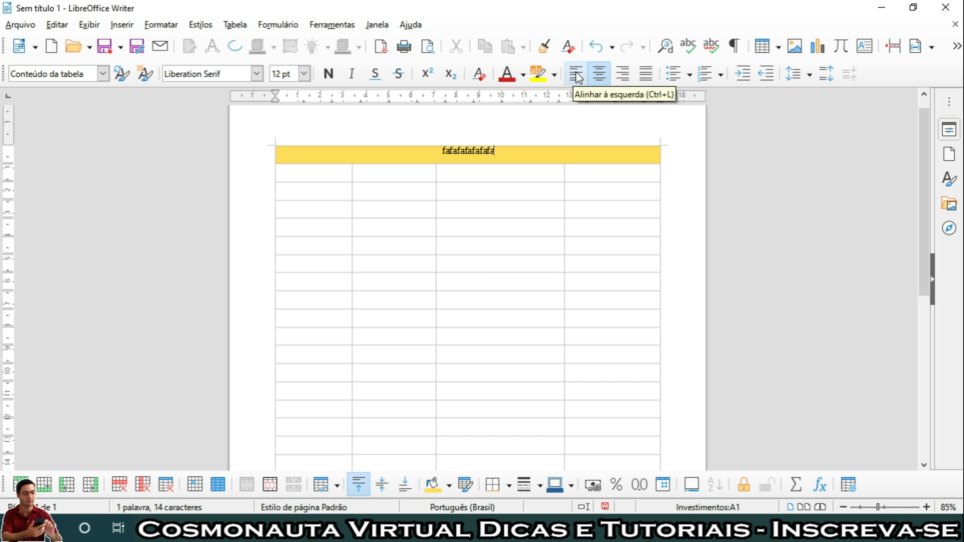
click(630, 77)
click(602, 80)
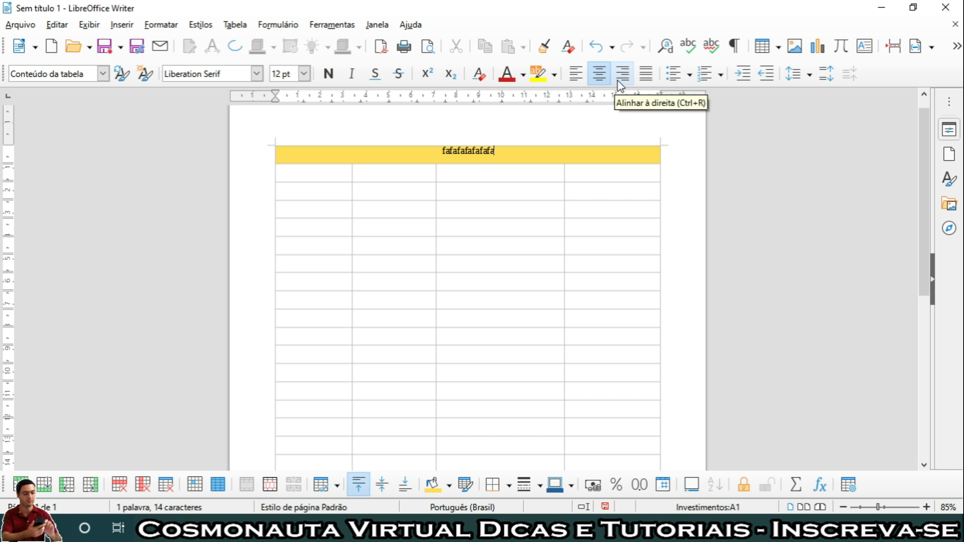
click(617, 78)
click(600, 80)
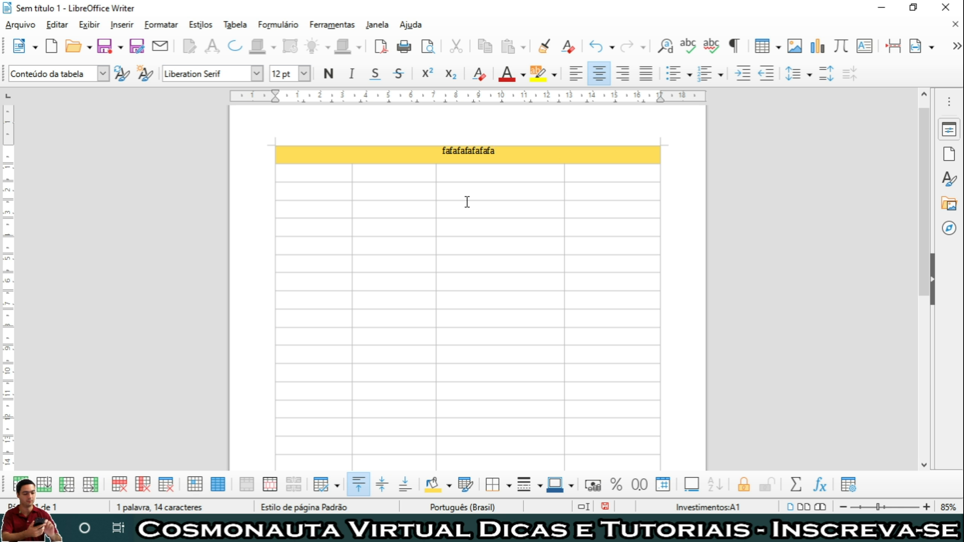
click(321, 175)
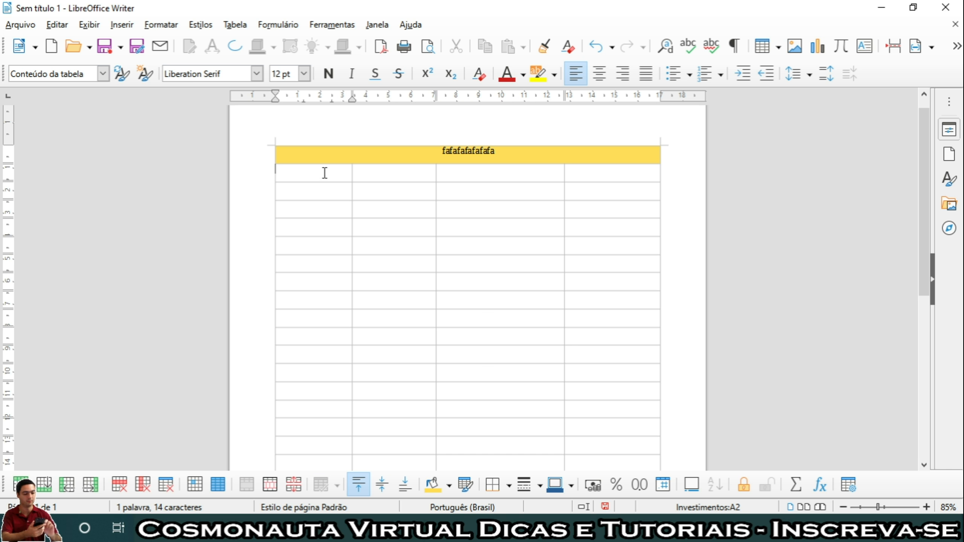
key(Tab)
key(Tab)
key(Tab)
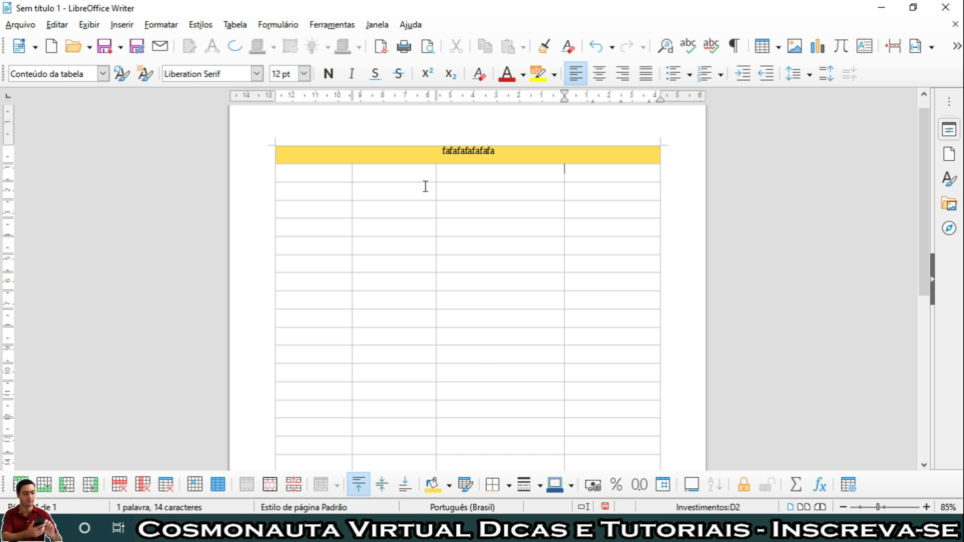
key(Tab)
key(Tab)
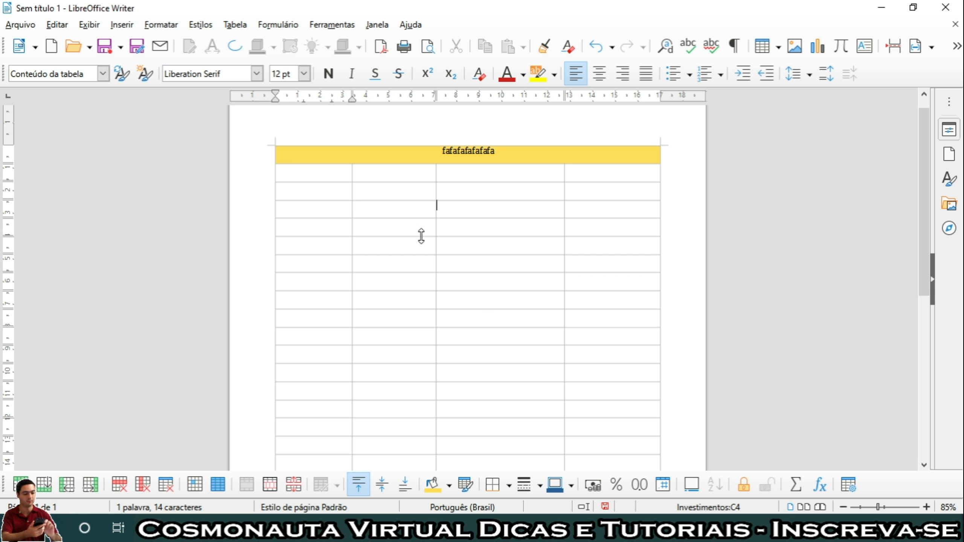
Step: Enter the sample text sdssds in cell B6 and centre it horizontally
click(367, 248)
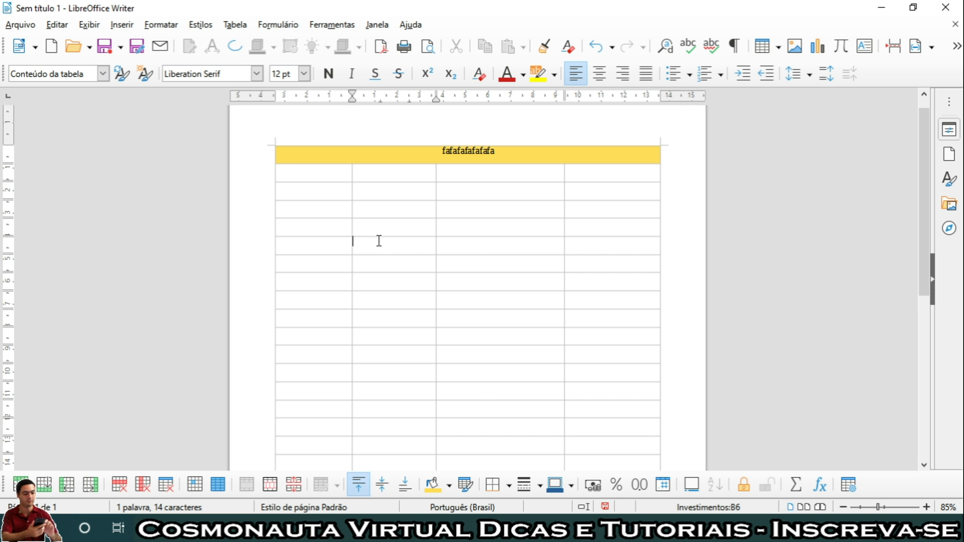
text(sdssds)
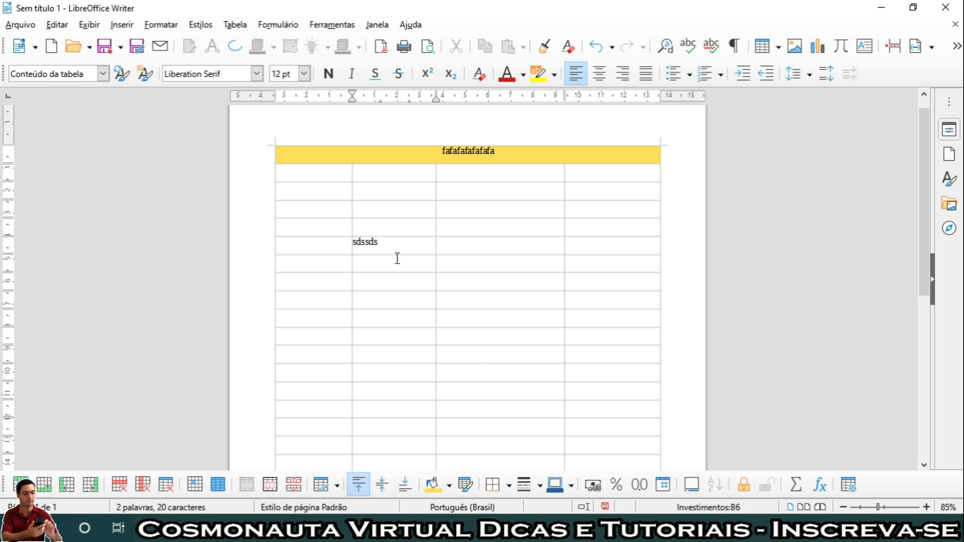
click(603, 77)
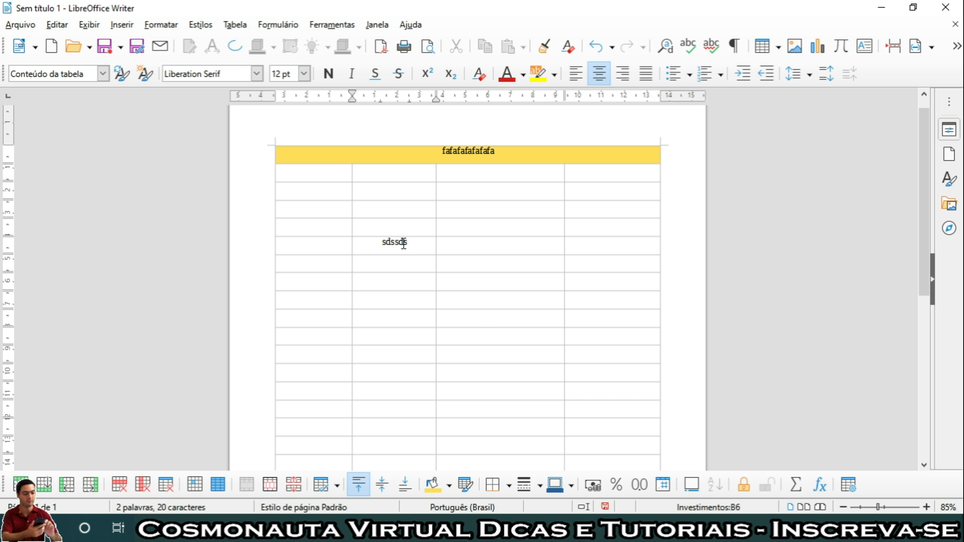
Step: Try bottom alignment on the text in cell B6, and set its vertical alignment to centred
click(234, 27)
click(234, 26)
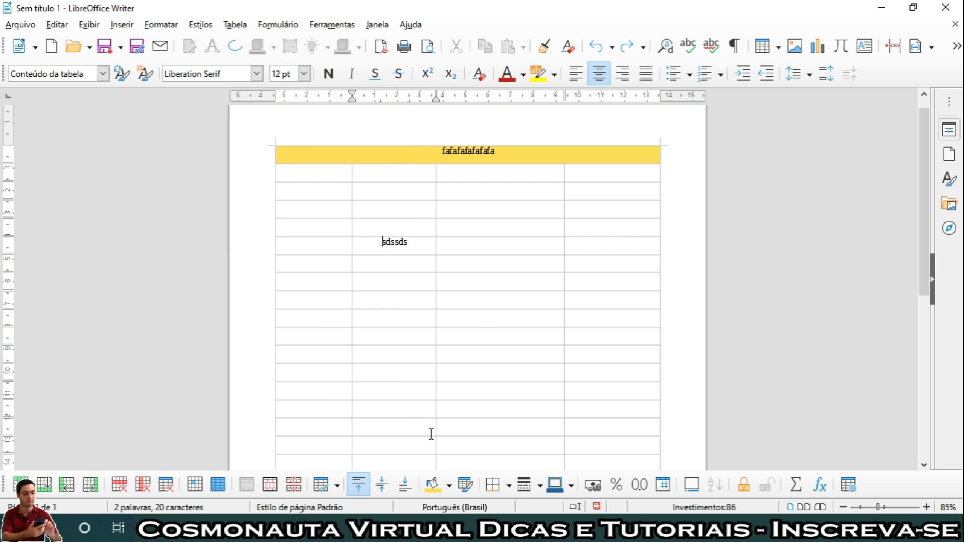
click(404, 489)
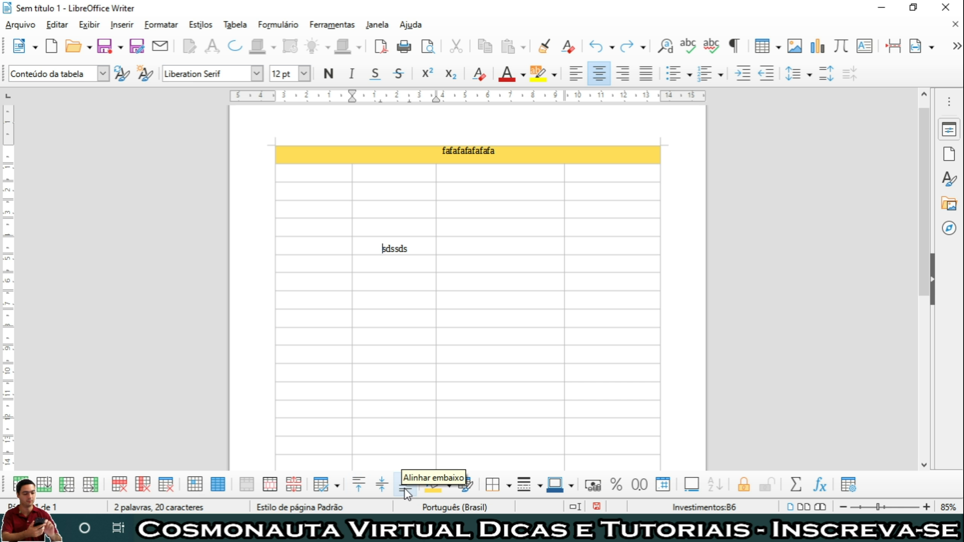
click(382, 487)
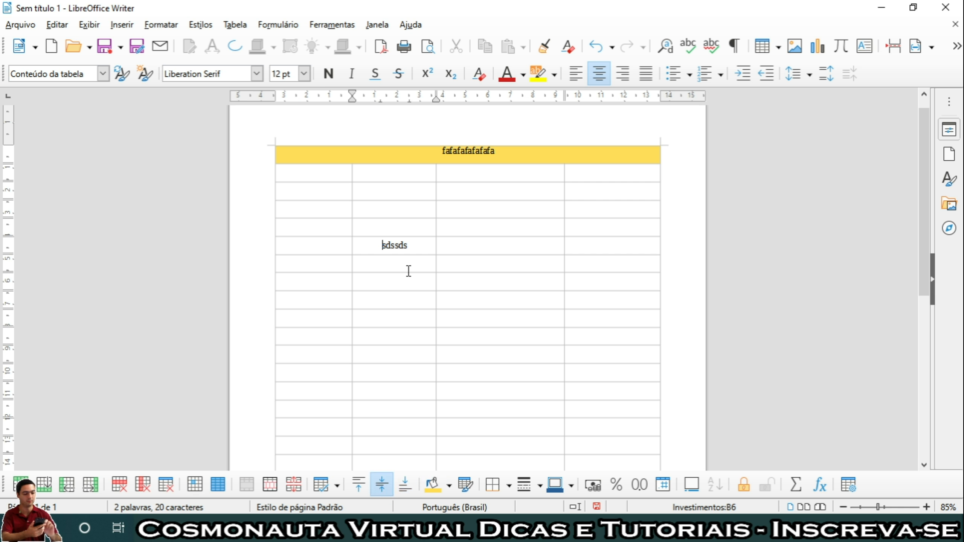
Step: Try top and bottom alignment on the text in cell B6, and set it back to vertically centred
click(360, 486)
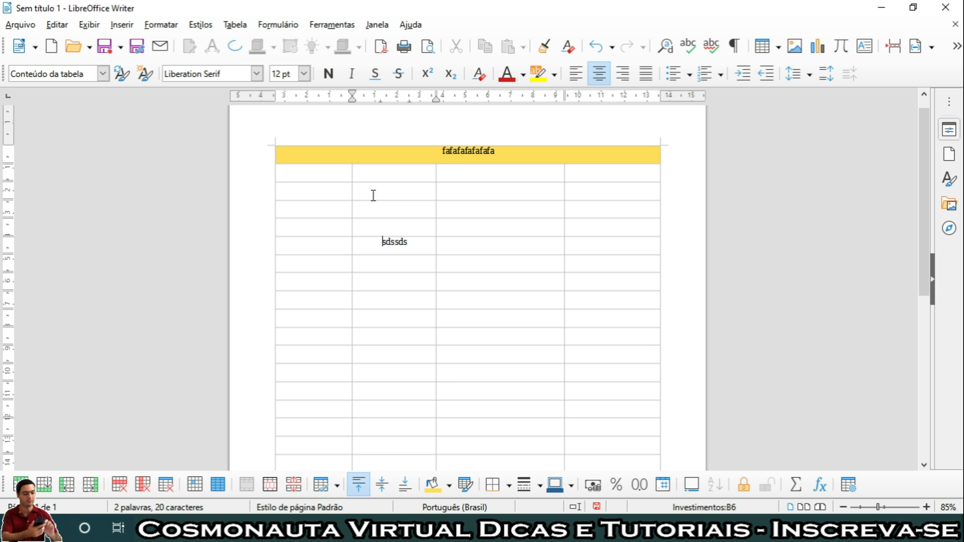
click(402, 488)
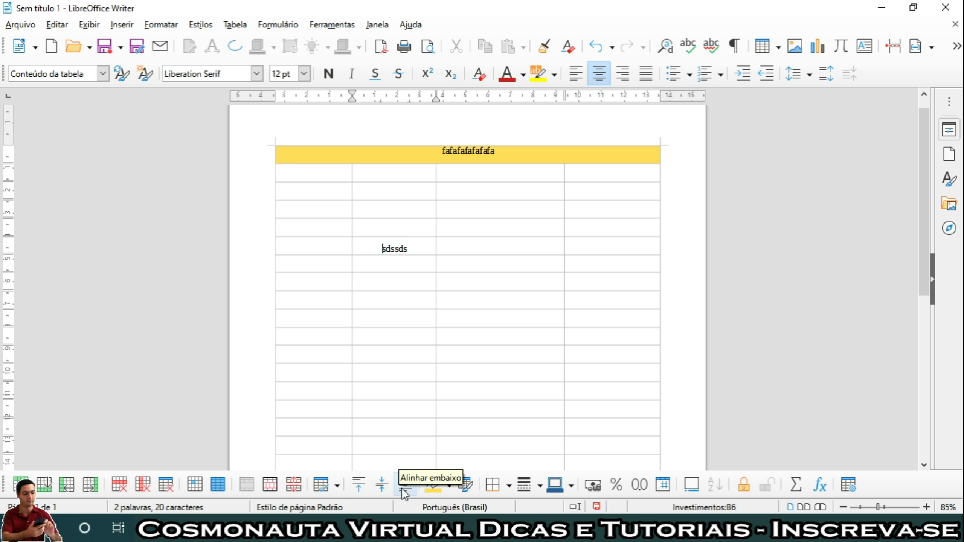
click(383, 488)
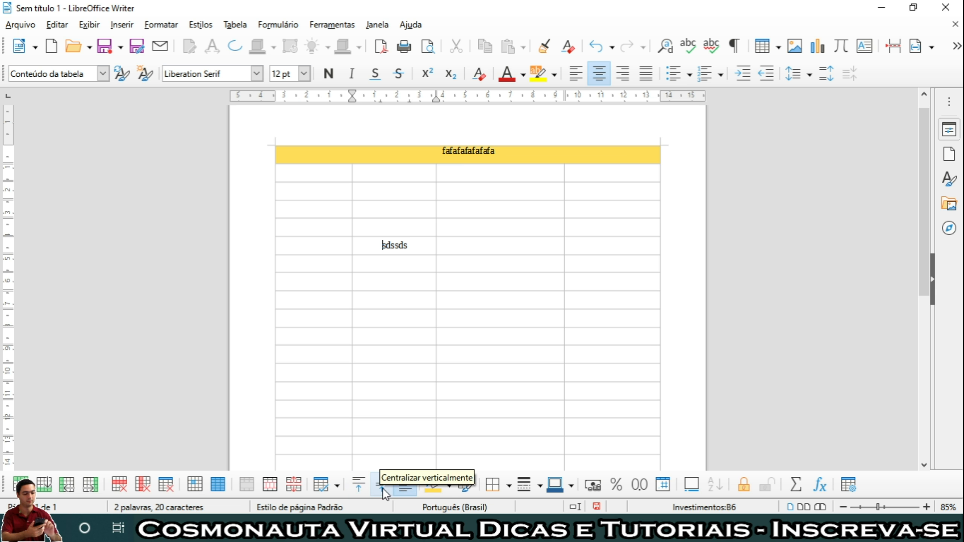
Step: Select the block of cells A3:D19 below the gold header row and centre their contents vertically
click(450, 247)
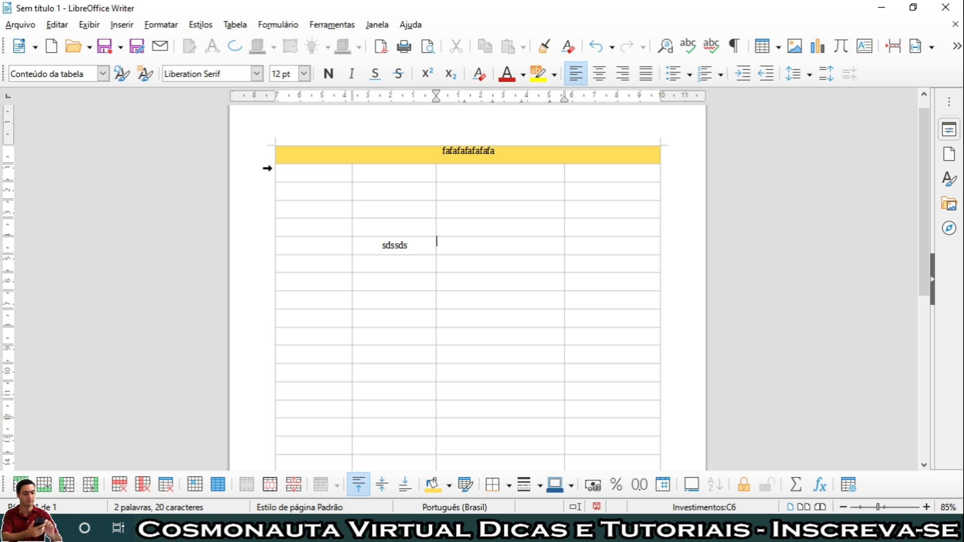
drag(267, 168, 653, 474)
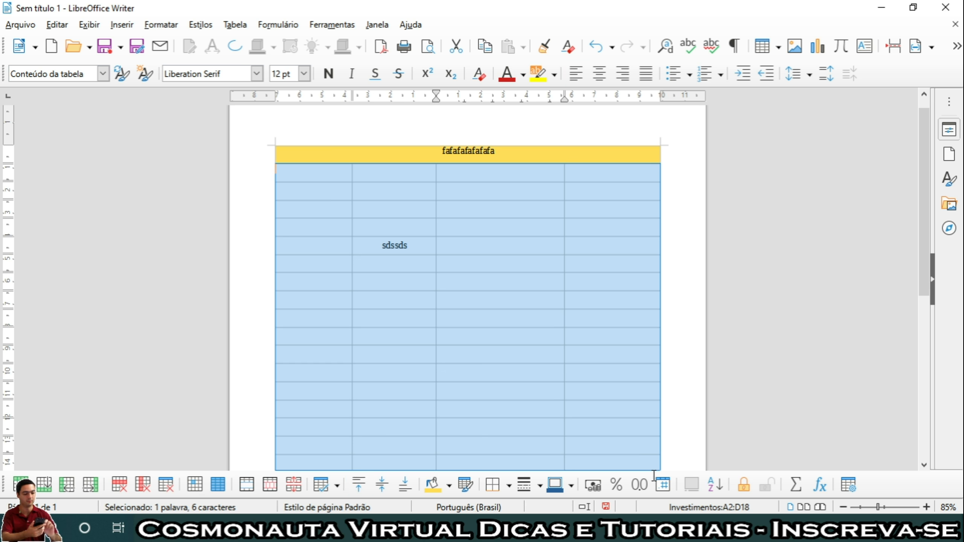
scroll(595, 340, down, 1)
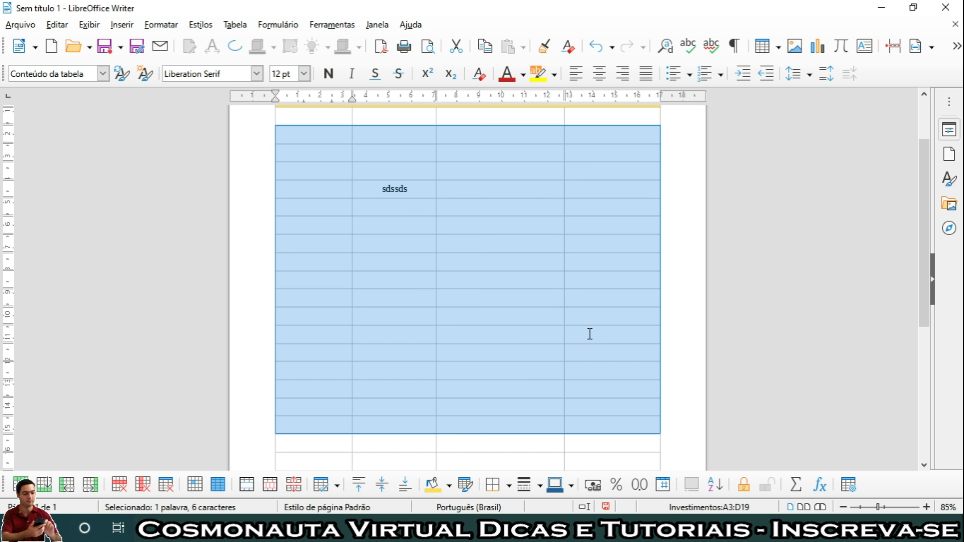
click(383, 486)
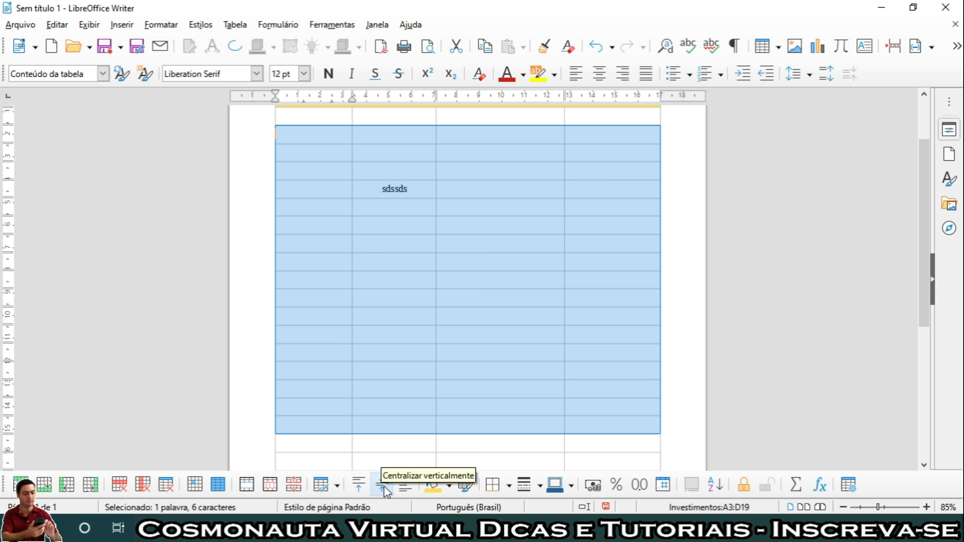
Step: Enter the sample text fjhfhfhfhfhfhfhfhf in cell A3, keeping it on one line, and a run of f letters in cell C3
click(289, 136)
text(f)
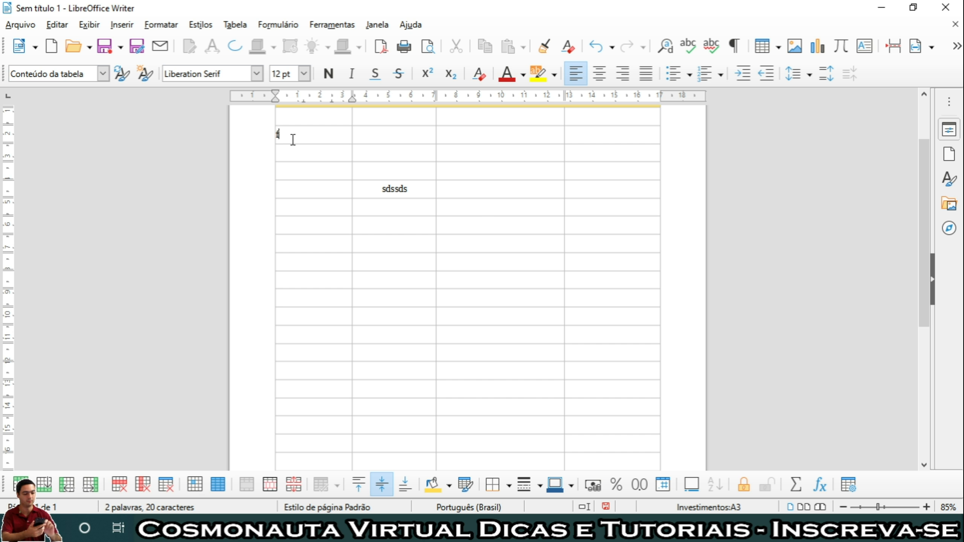
text(jhfhfhfhfhfhfhfhfhf)
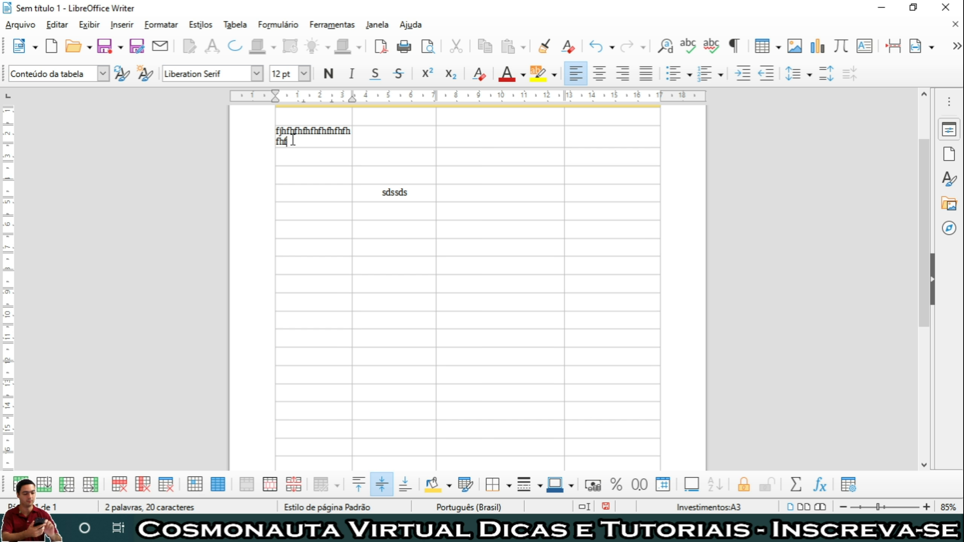
key(BackSpace)
key(BackSpace)
key(BackSpace)
key(BackSpace)
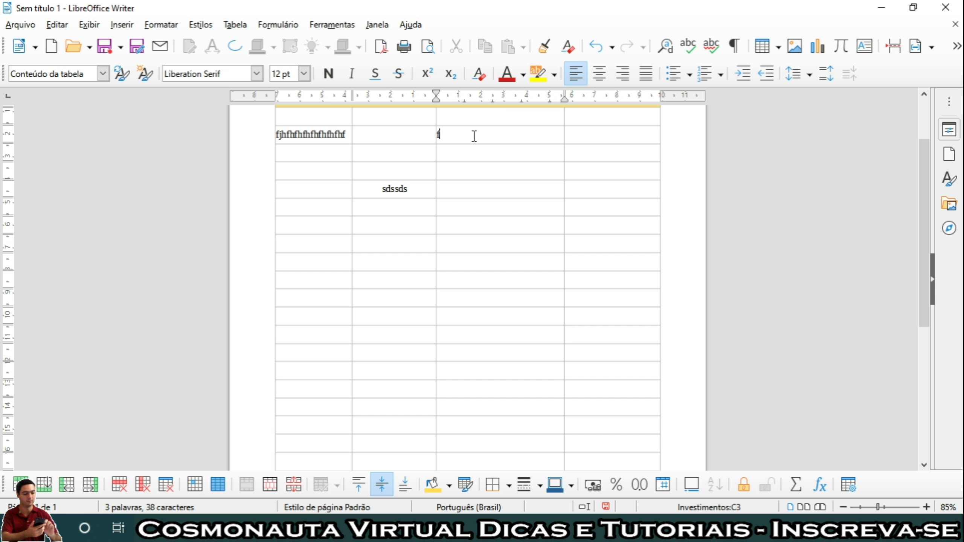
click(474, 136)
text(fffffffffffffffff)
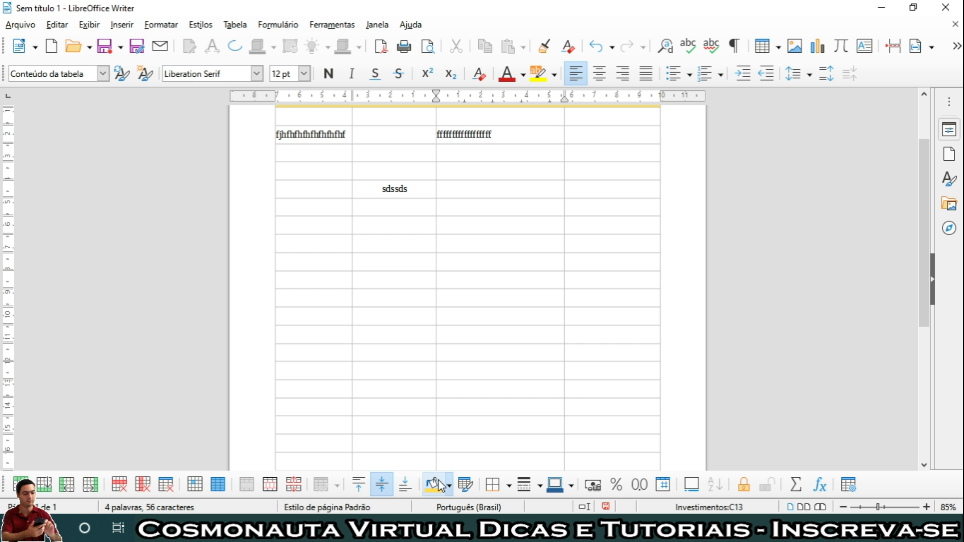
Step: Fill cell C13 with a light yellow background and give it a border on all four sides
click(449, 487)
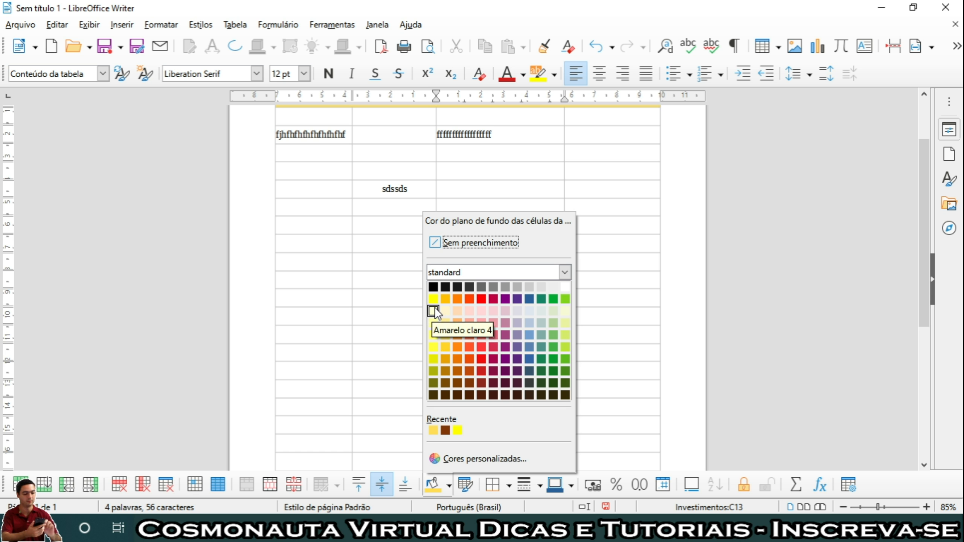
click(433, 323)
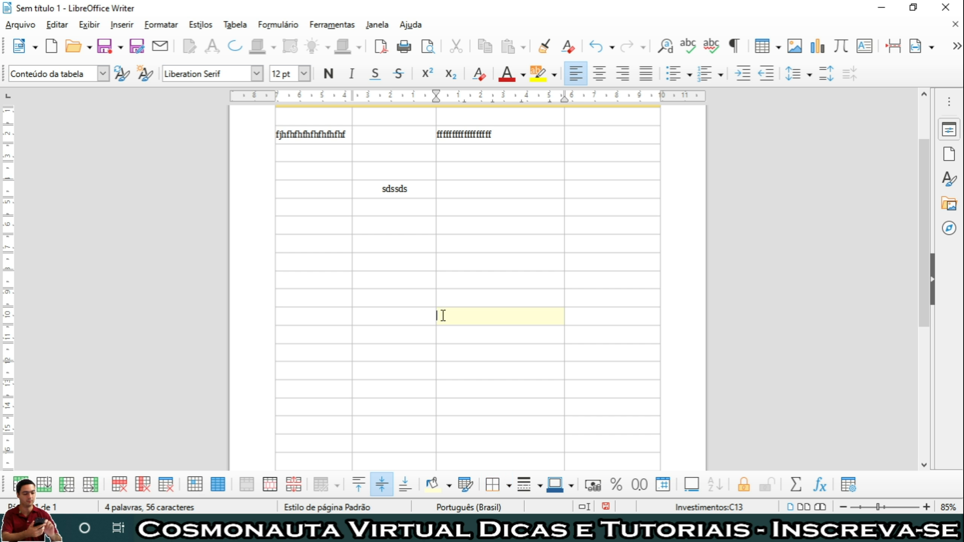
click(509, 486)
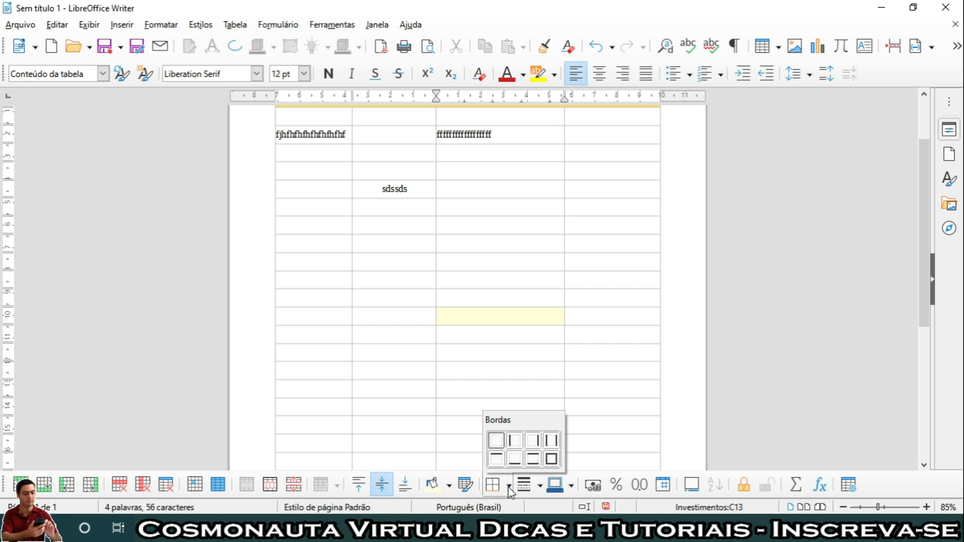
click(554, 461)
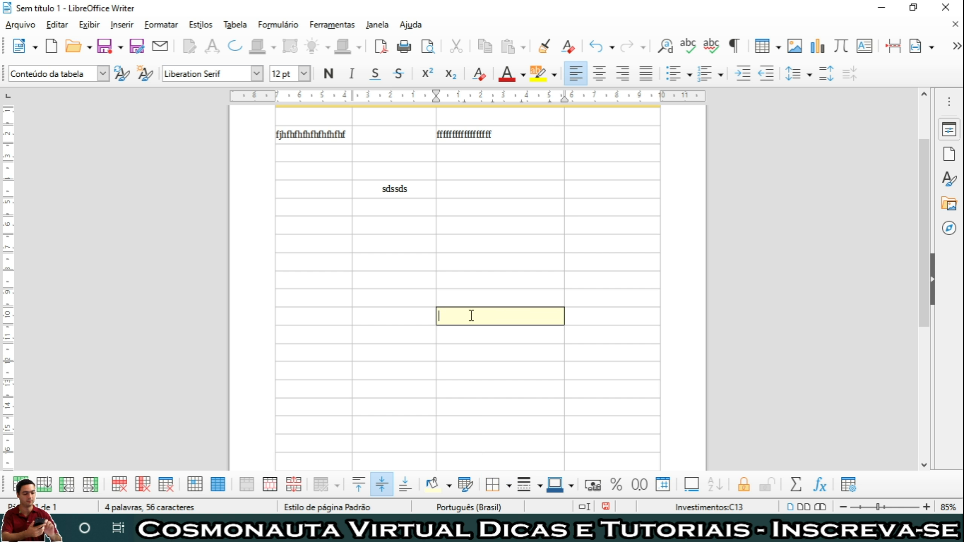
Step: Try the dotted border style on cell C13, and set a thicker double-line style instead
click(539, 486)
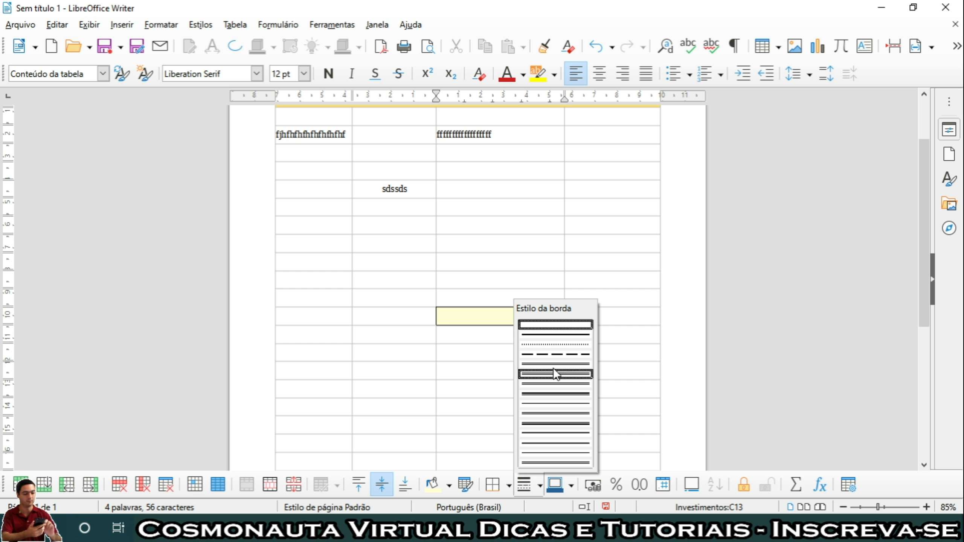
click(552, 344)
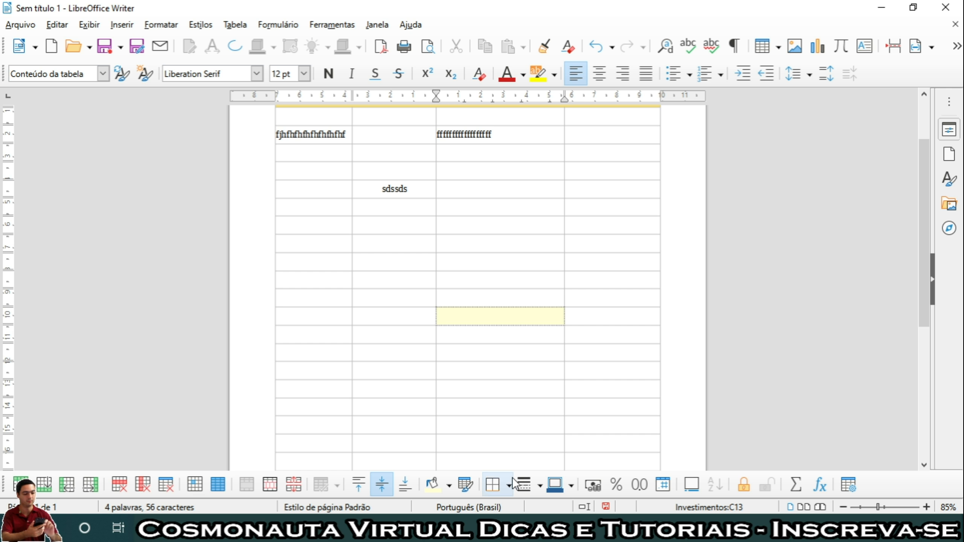
click(540, 482)
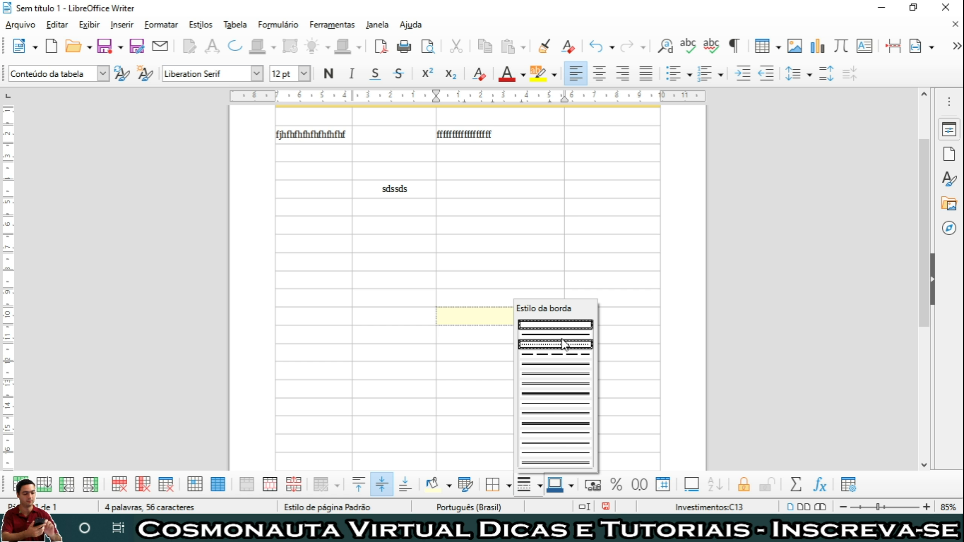
click(558, 441)
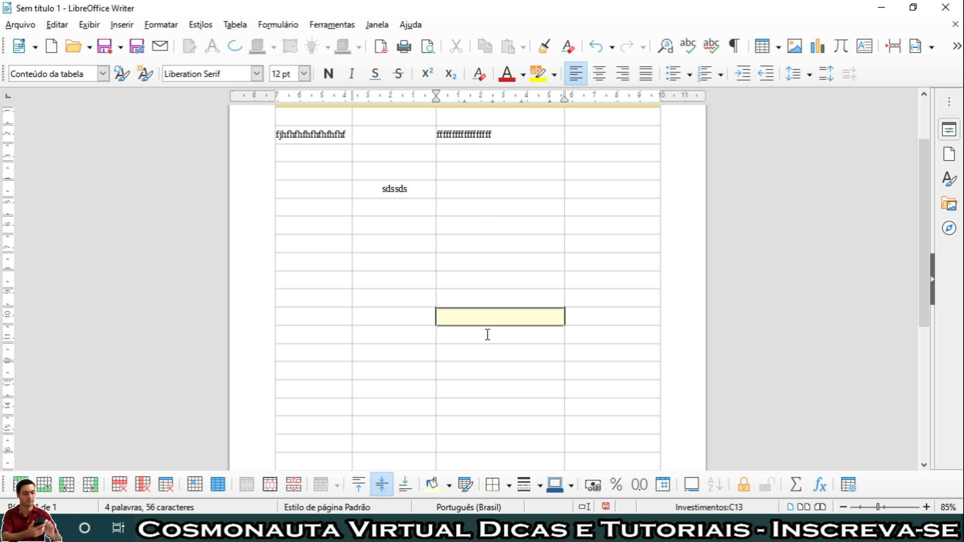
scroll(603, 315, up, 2)
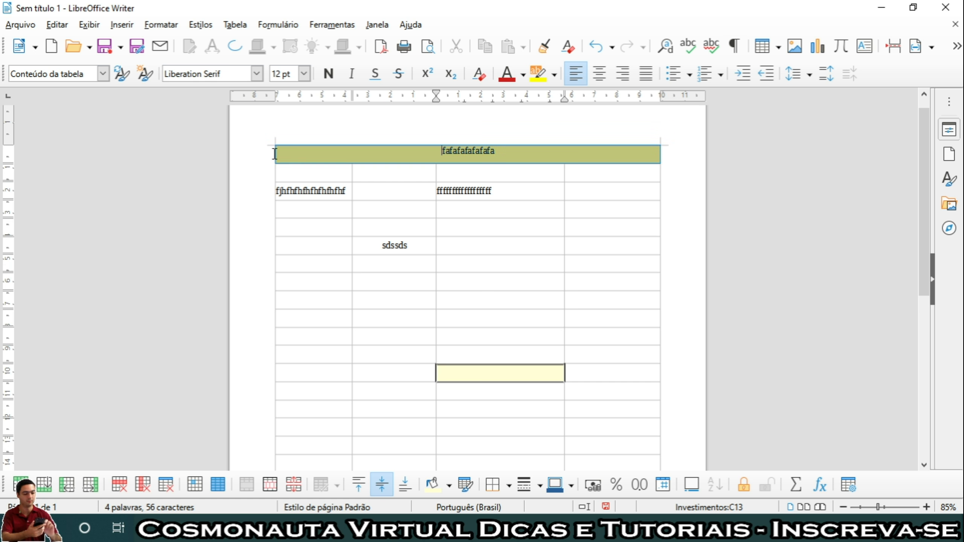
drag(269, 153, 277, 170)
drag(556, 480, 574, 452)
scroll(573, 452, down, 5)
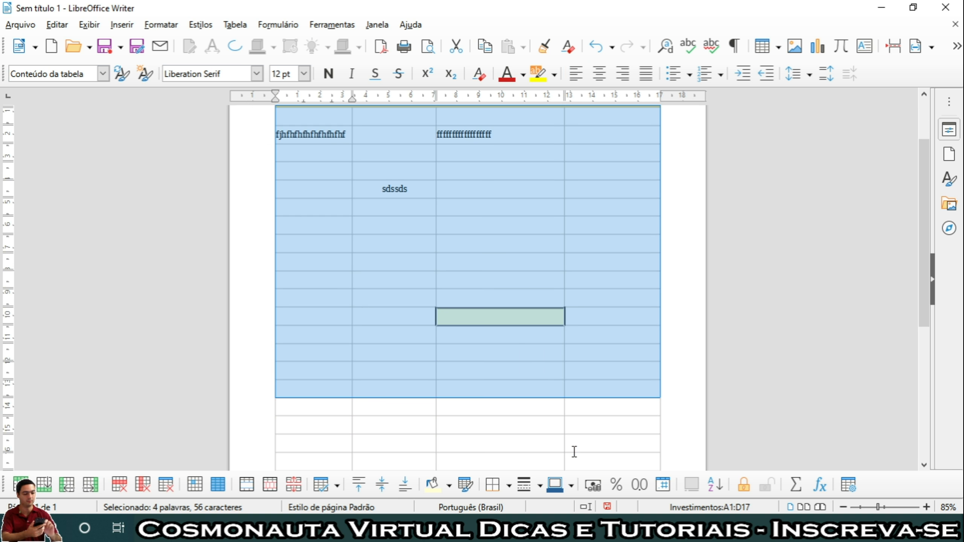
scroll(916, 268, up, 4)
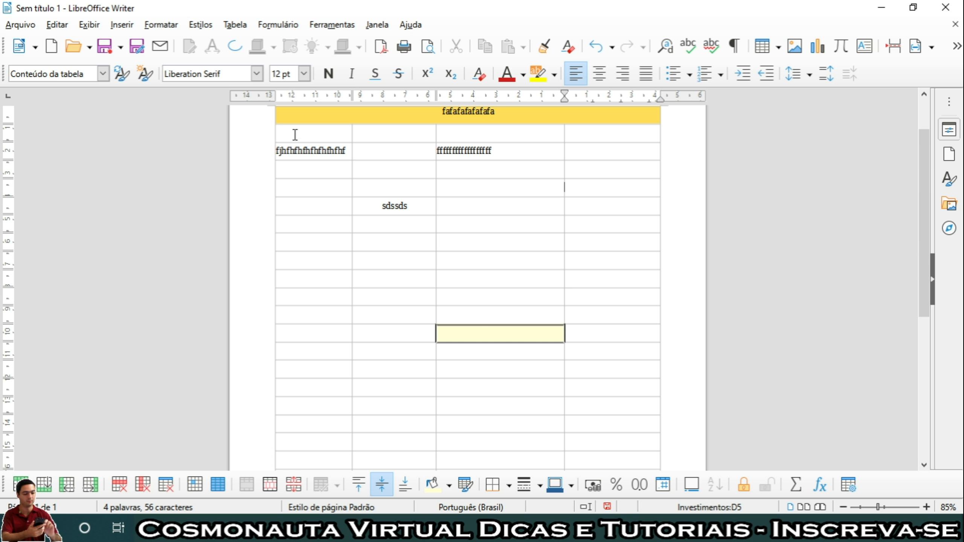
click(257, 140)
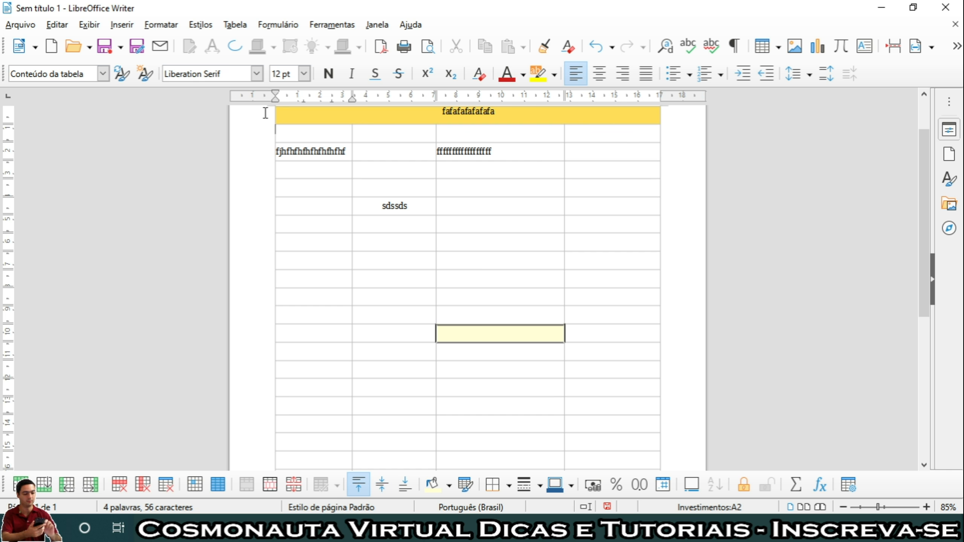
double_click(280, 114)
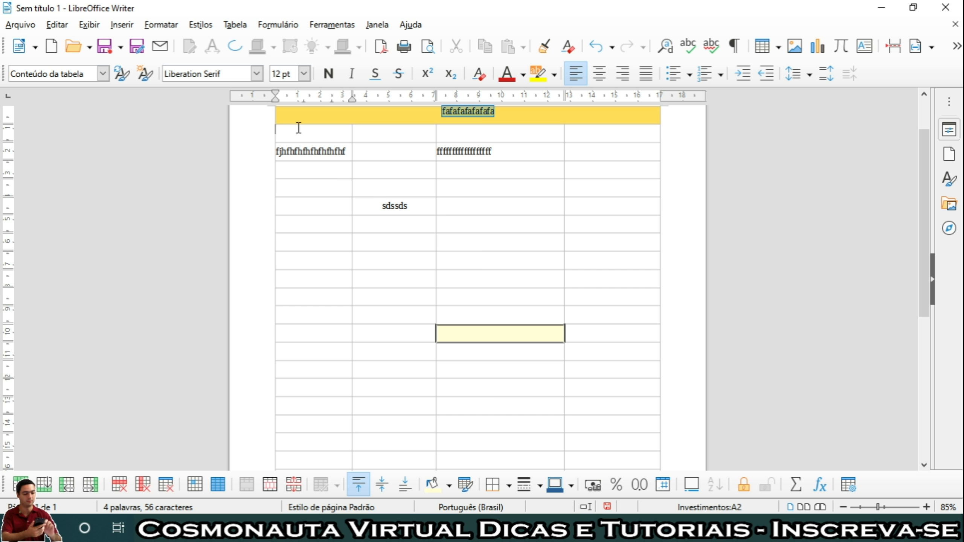
Step: Select the whole table A1:D24, try the dotted border style, and set a thick double-line border style instead
drag(299, 128, 654, 412)
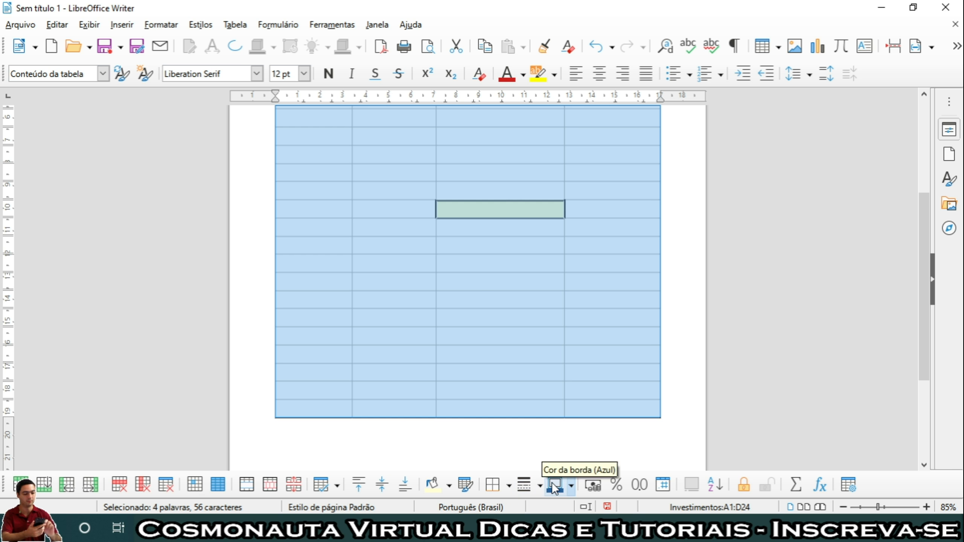
click(539, 486)
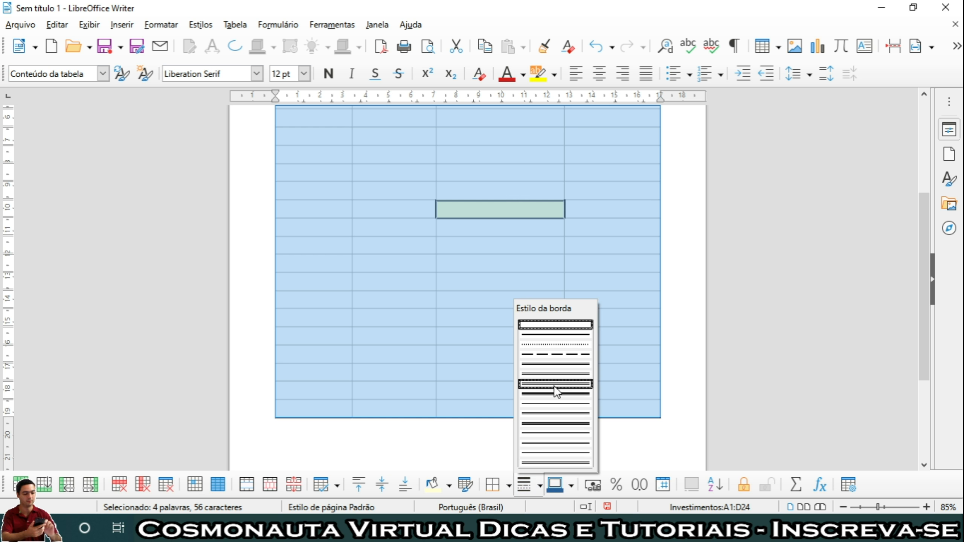
click(552, 345)
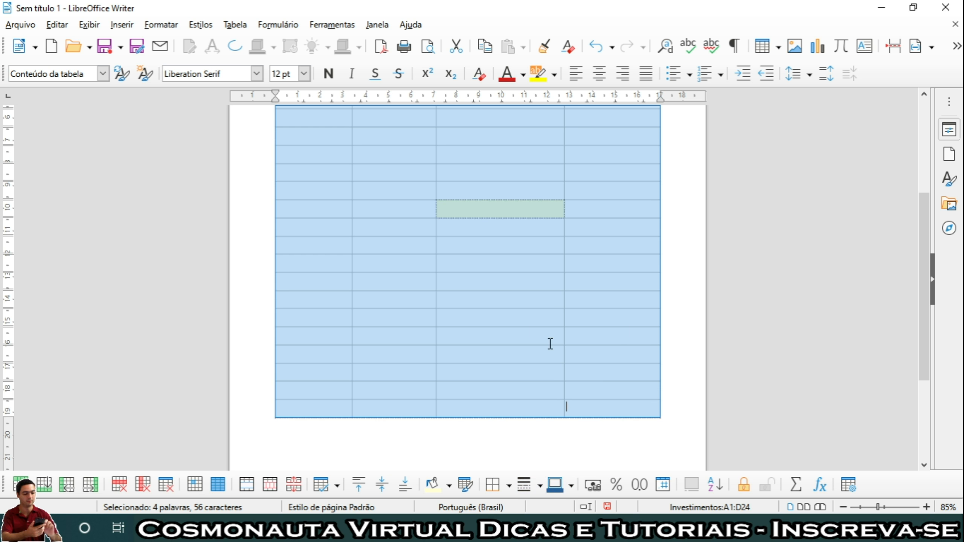
click(541, 485)
click(560, 430)
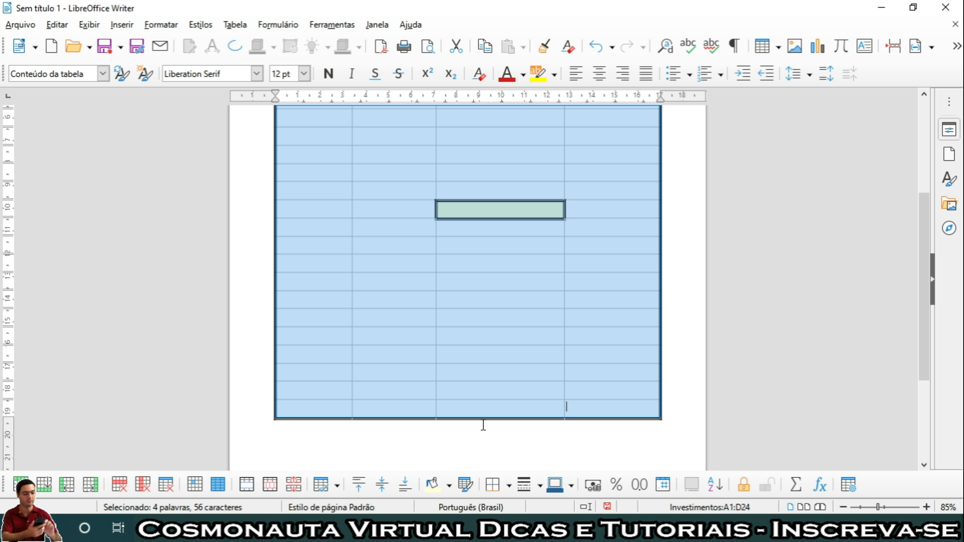
click(462, 436)
scroll(490, 421, up, 2)
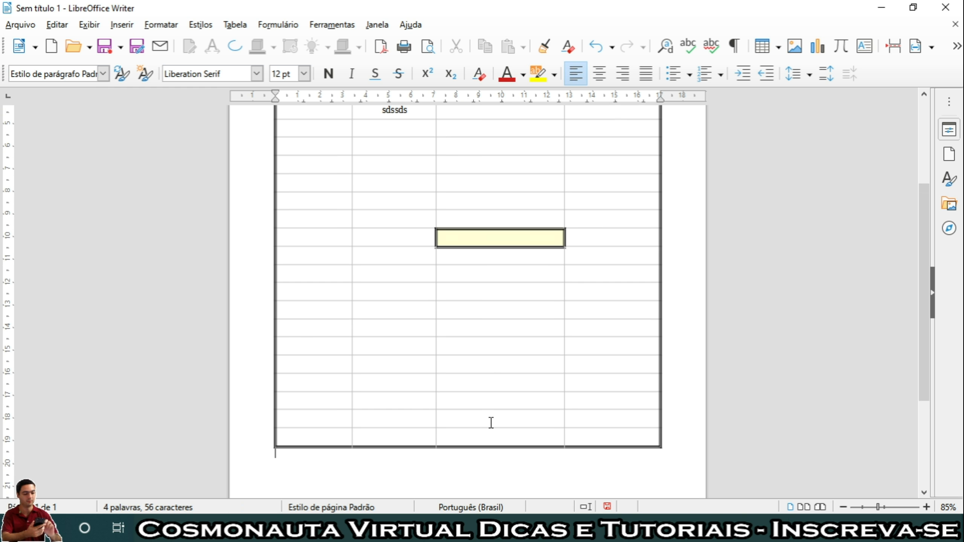
Step: Remove all borders from the light yellow cell C13
scroll(494, 331, up, 1)
click(442, 293)
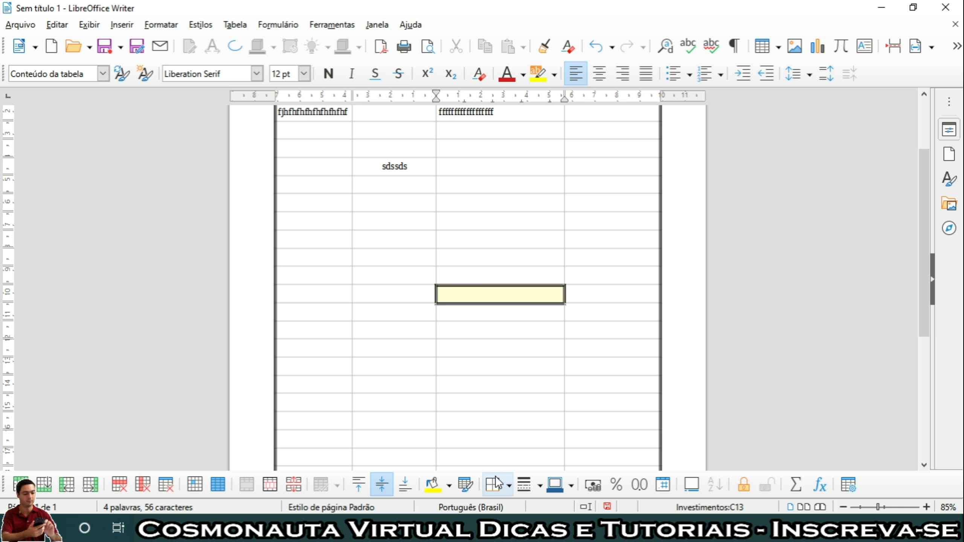
click(509, 484)
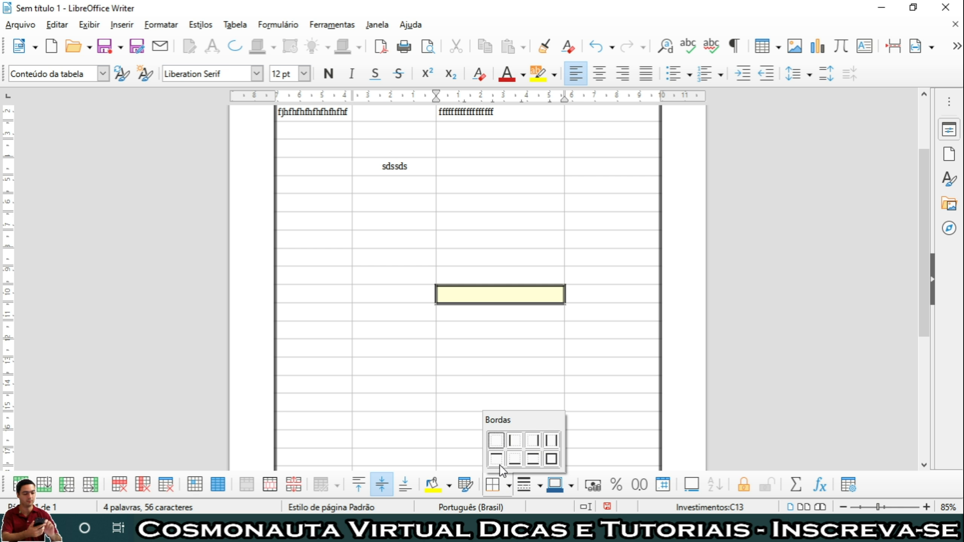
click(498, 442)
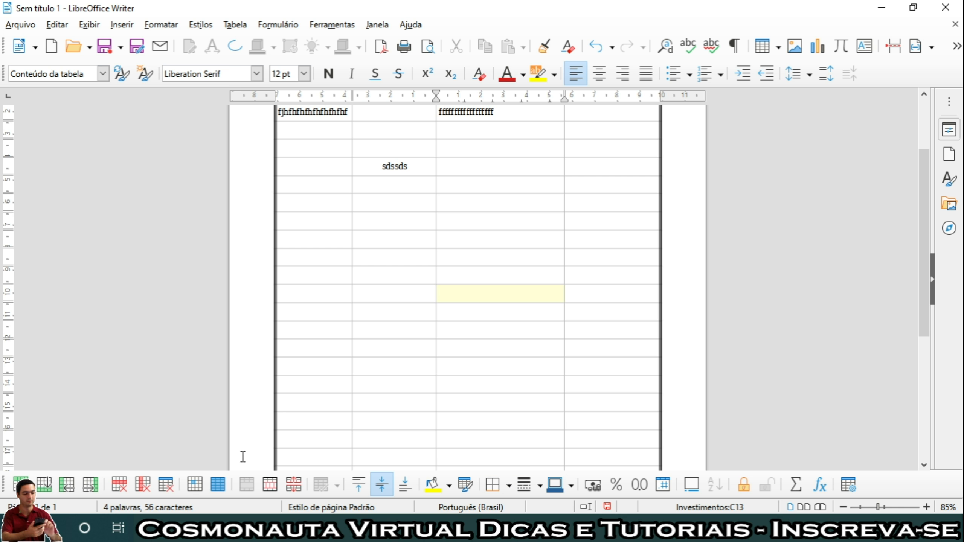
click(509, 486)
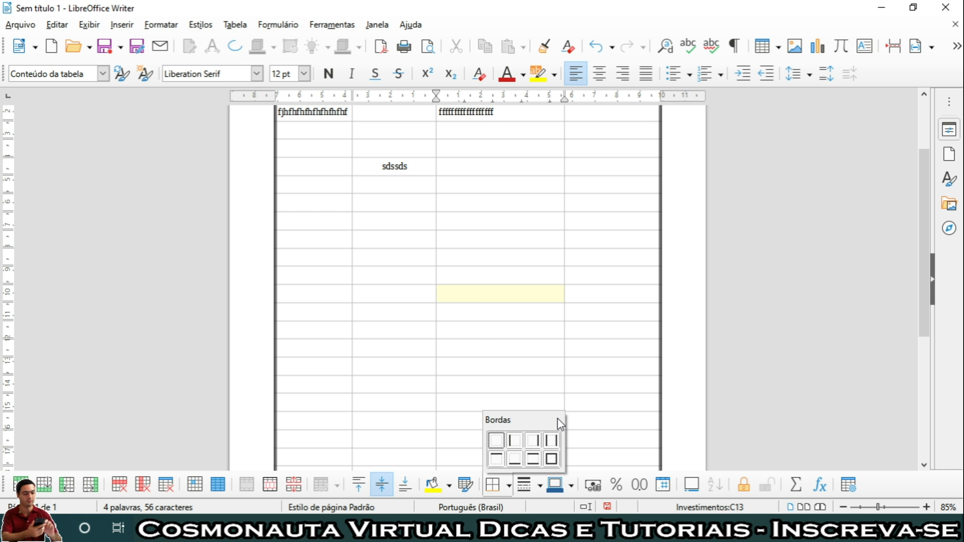
Step: Select the whole table A1:D24, try the dark brick border colour, and set the border colour to dark yellow instead
key(ctrl+a)
click(554, 485)
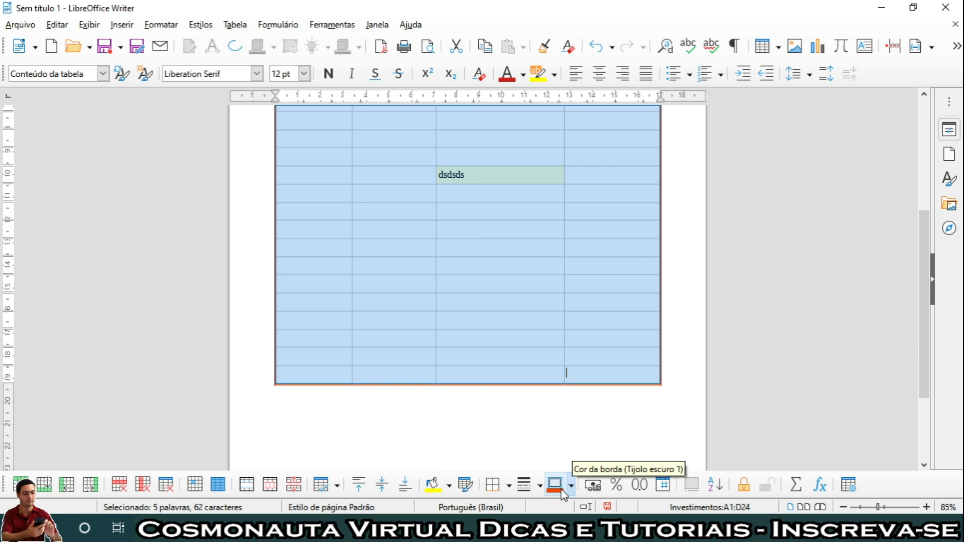
click(571, 486)
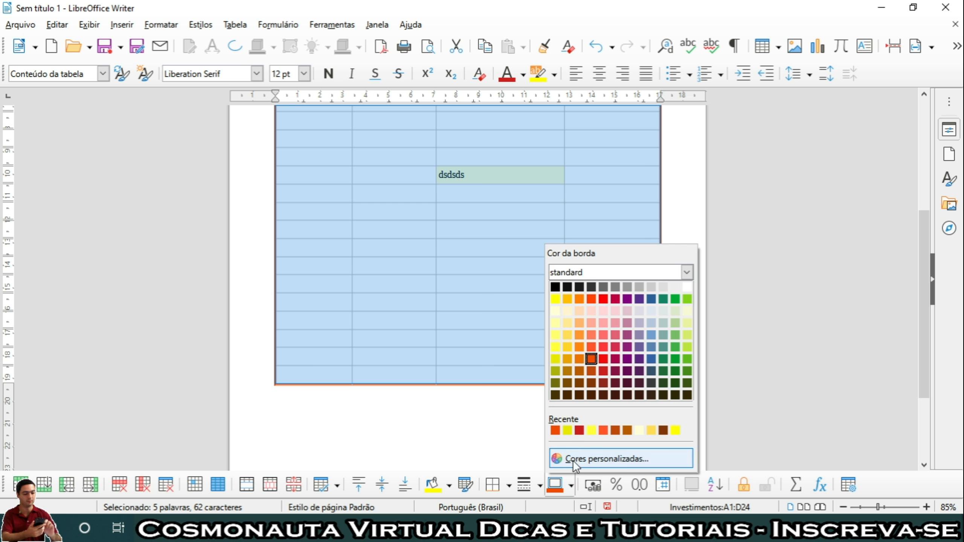
click(555, 359)
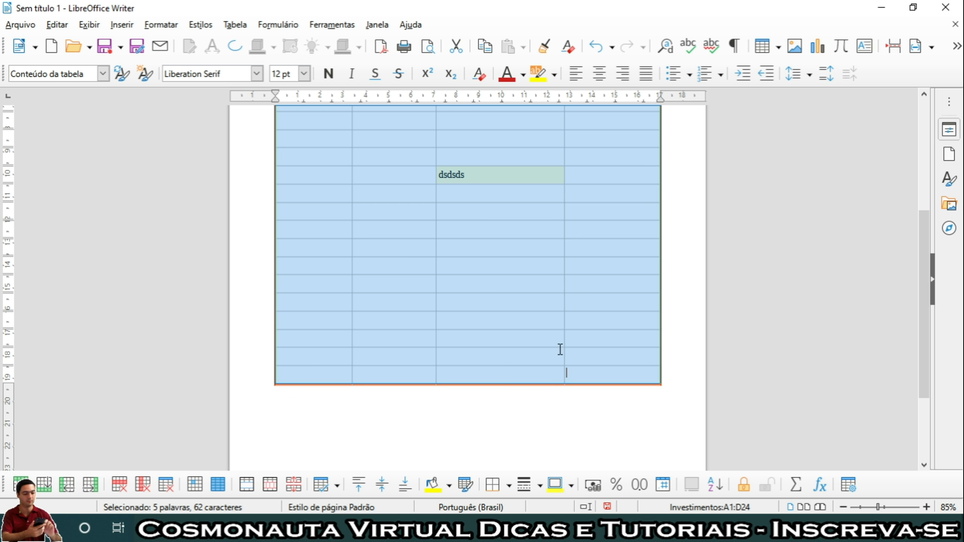
click(589, 420)
scroll(540, 428, up, 2)
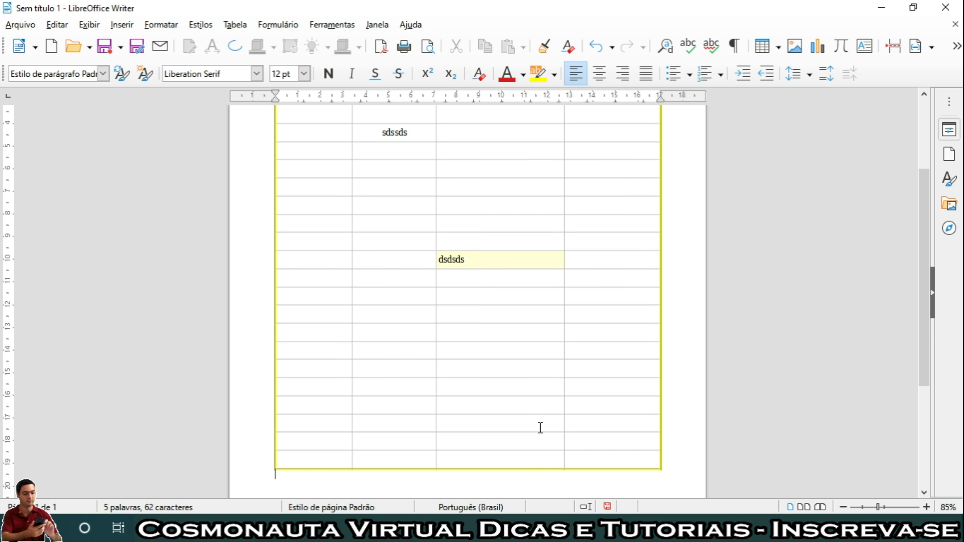
scroll(538, 430, up, 3)
Step: Split cell C23 horizontally into 2 cells of equal proportions
scroll(587, 489, down, 6)
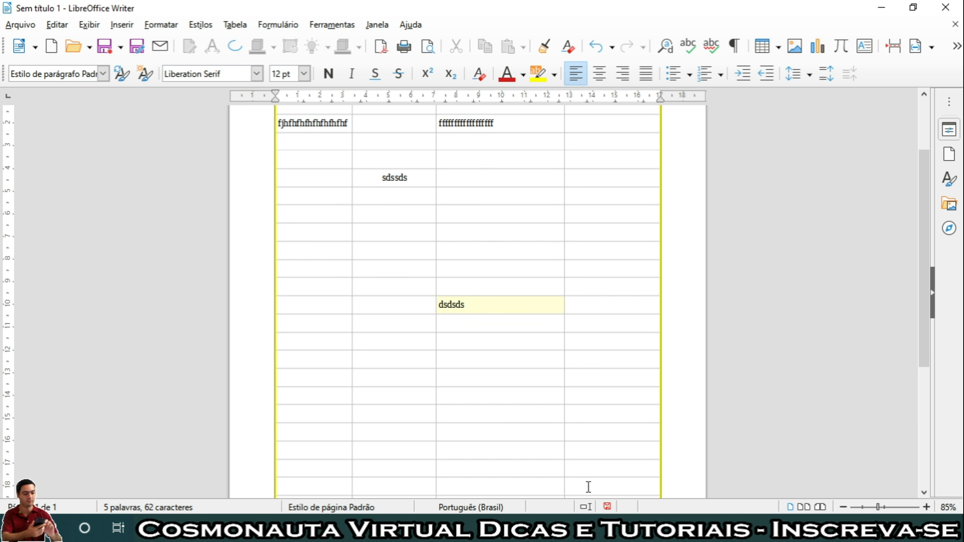
click(536, 329)
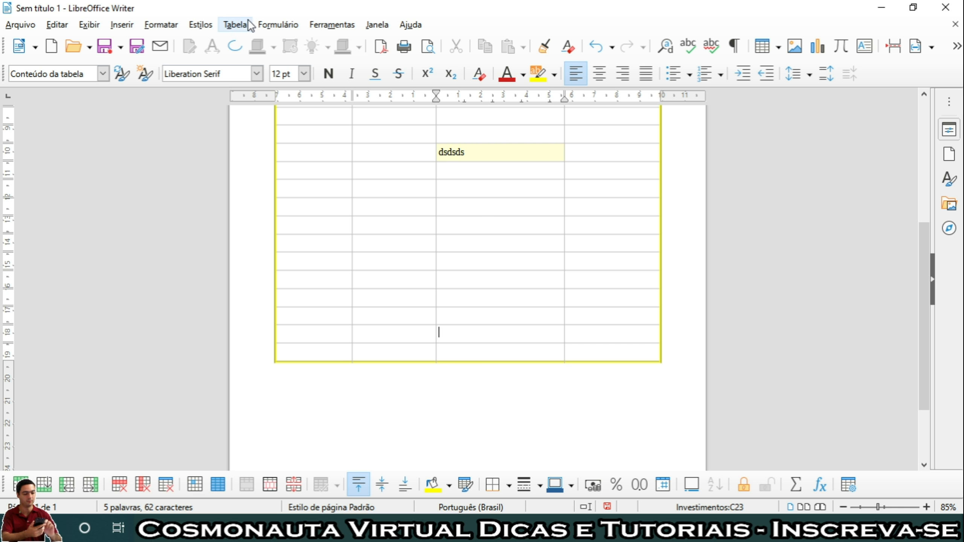
click(234, 25)
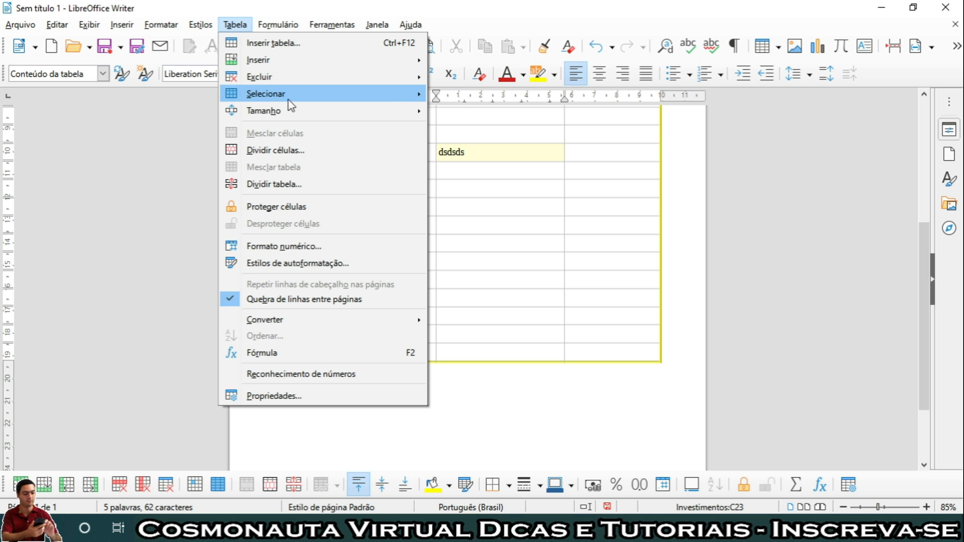
click(295, 150)
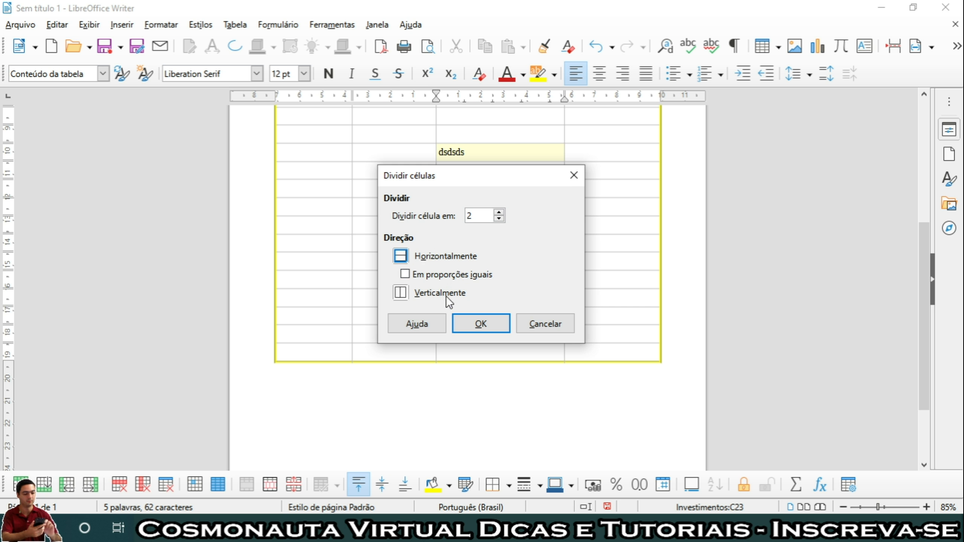
click(405, 273)
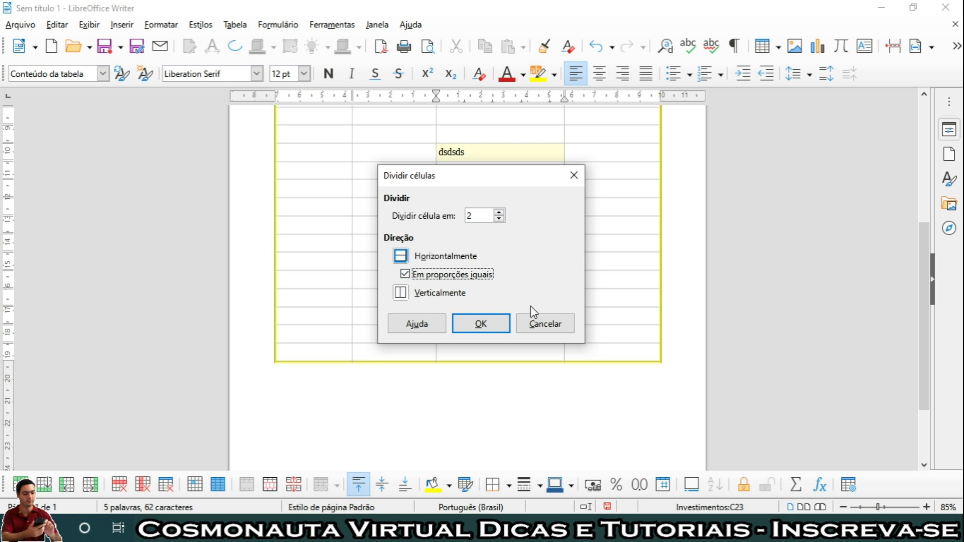
click(492, 326)
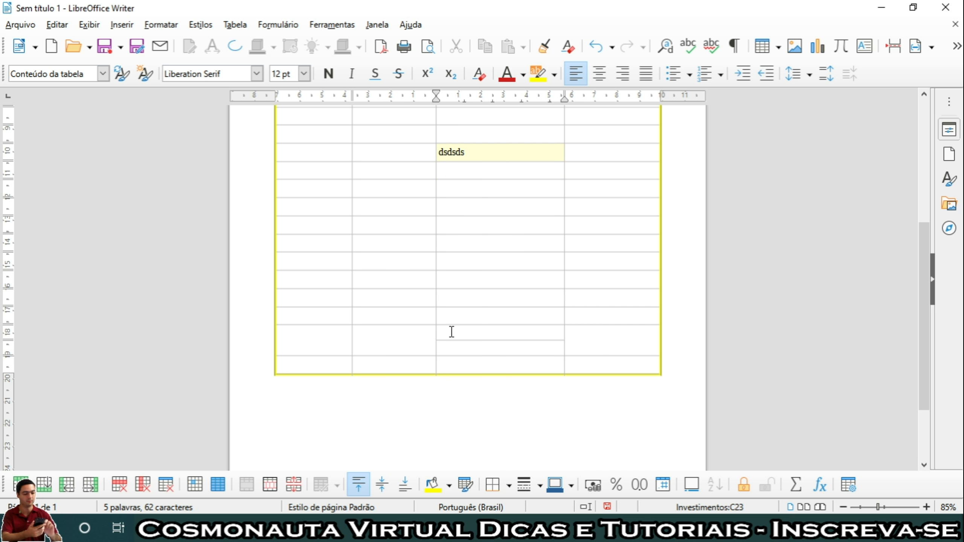